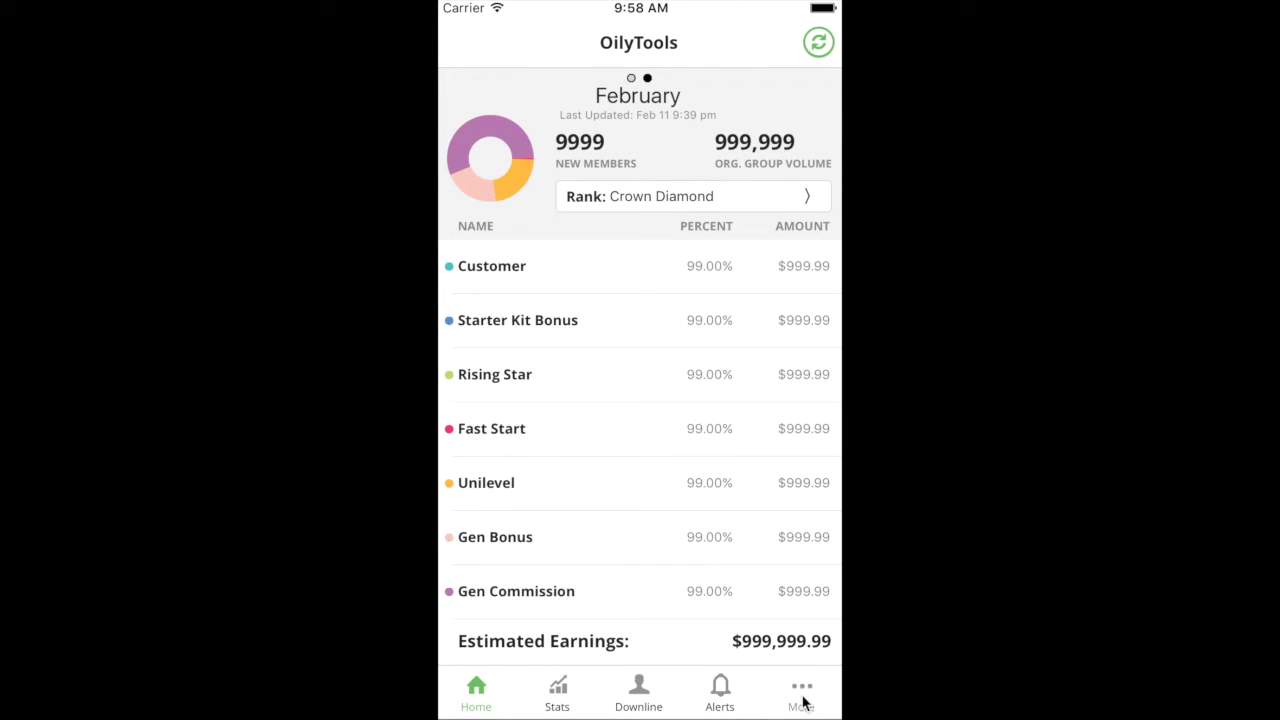
- Go to the More tab listing Movers and Shakers, Notes and Reports
click(802, 700)
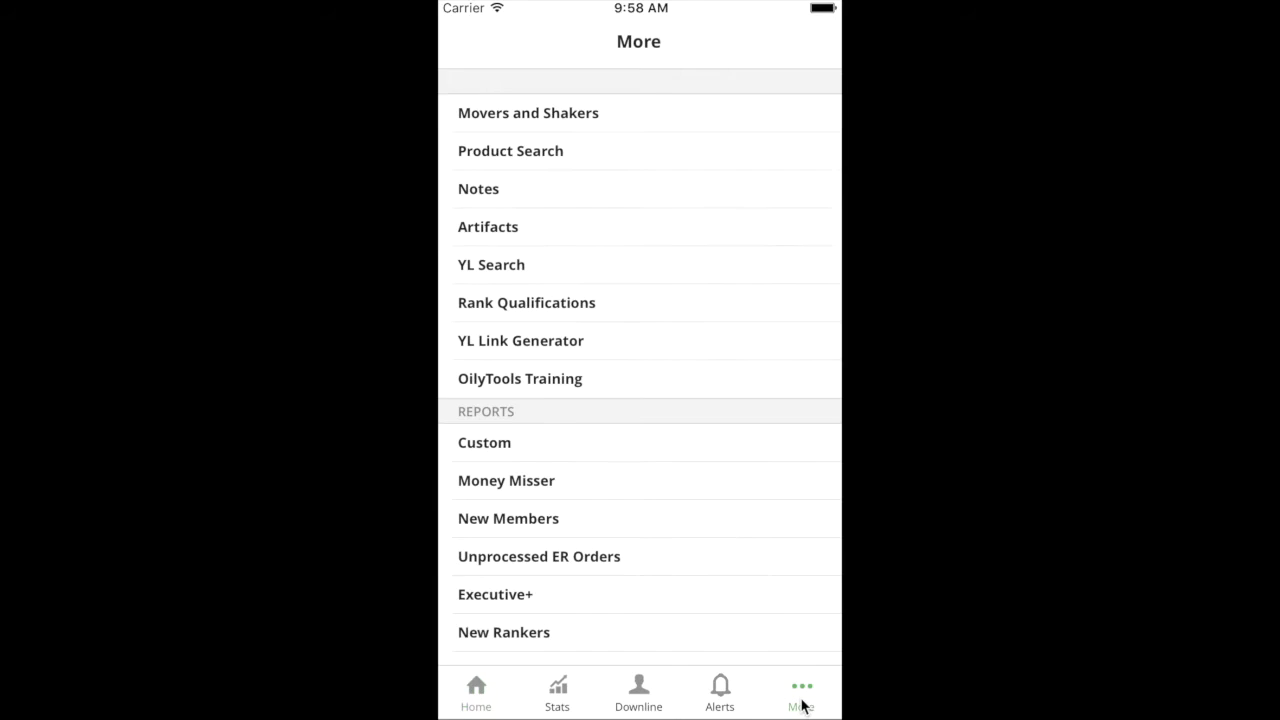
drag(677, 617, 640, 411)
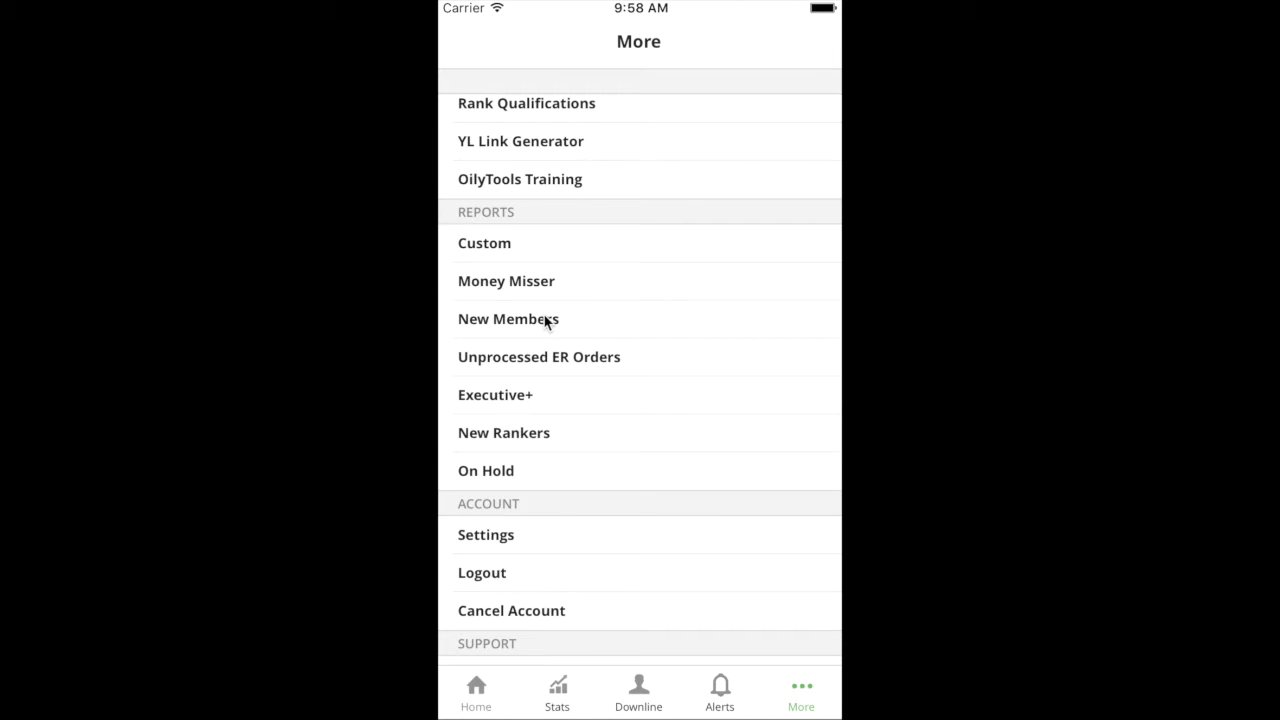
- Open the Custom member report and bring up its empty Filters page
click(515, 243)
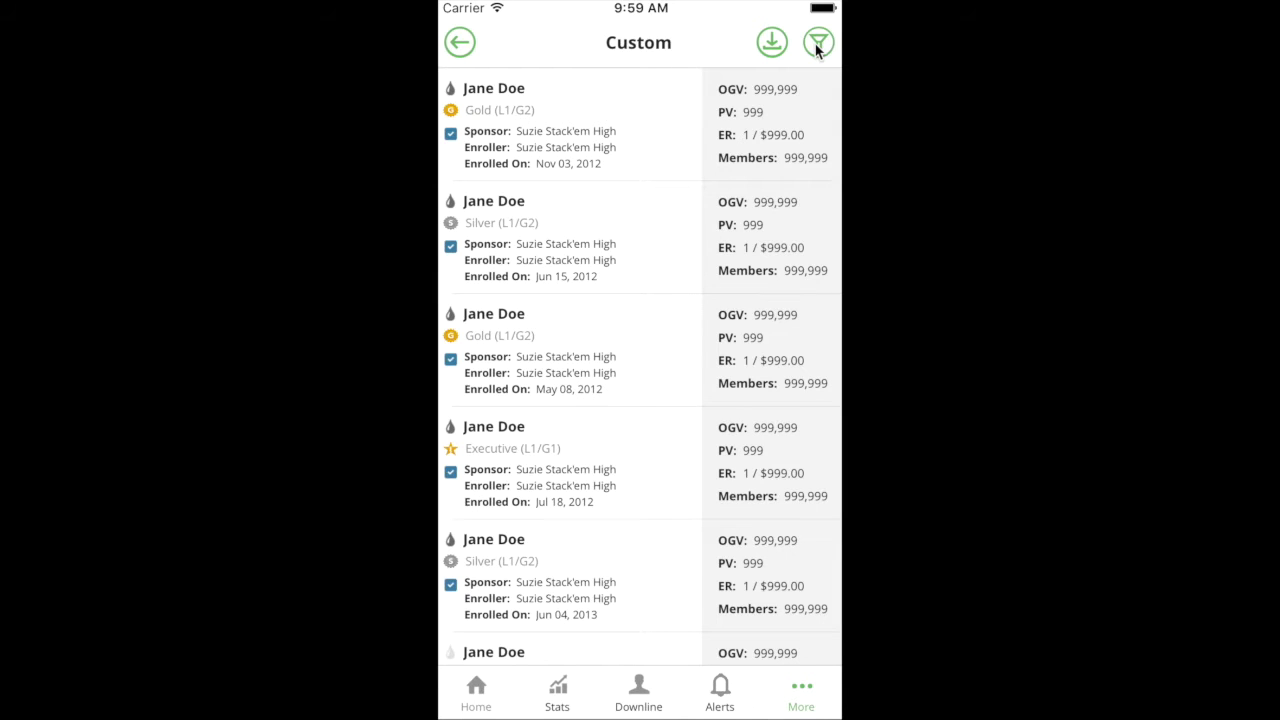
click(817, 46)
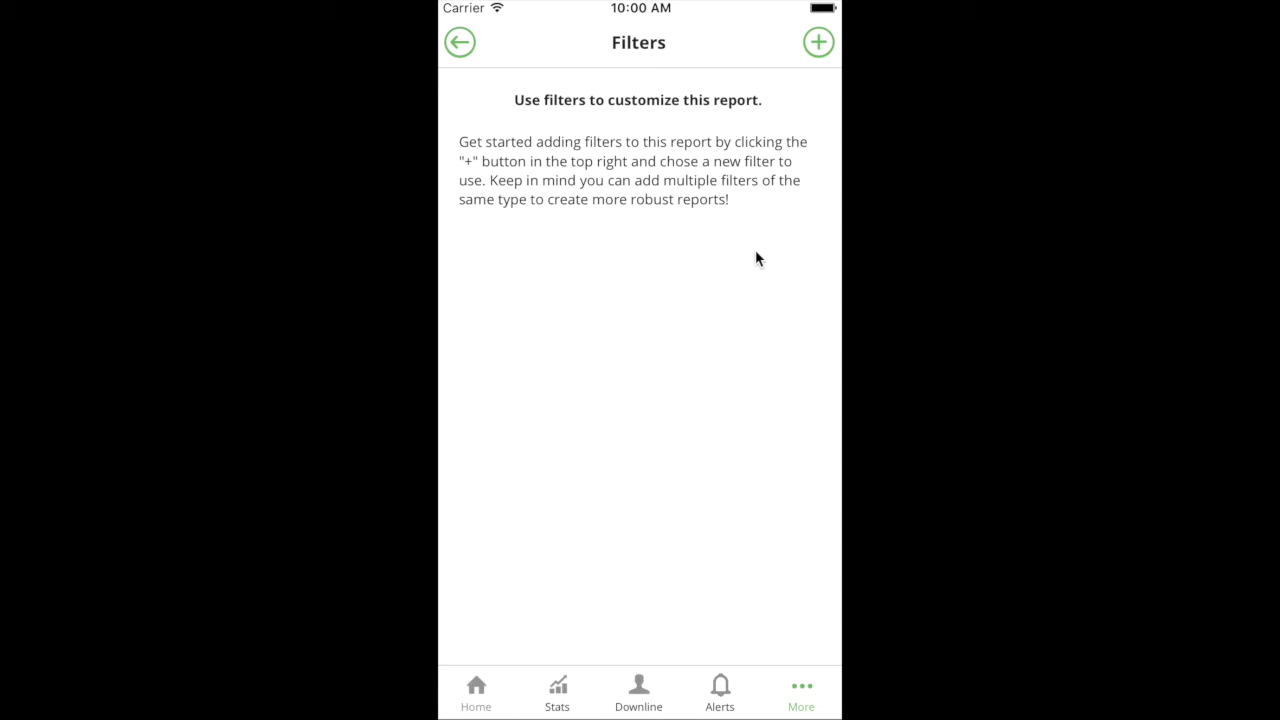
- Start a new filter to show the Make A Selection list of filter types
click(820, 46)
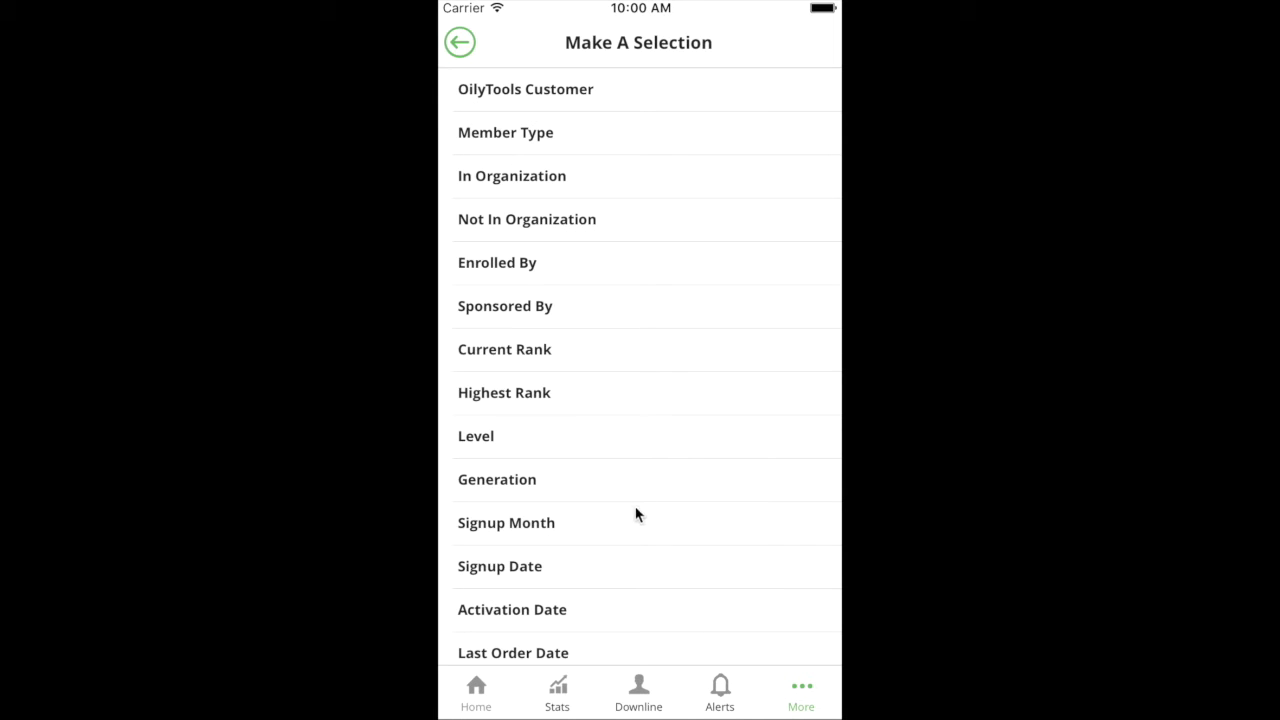
- Add an ER Processed filter set to False
drag(636, 532, 668, 280)
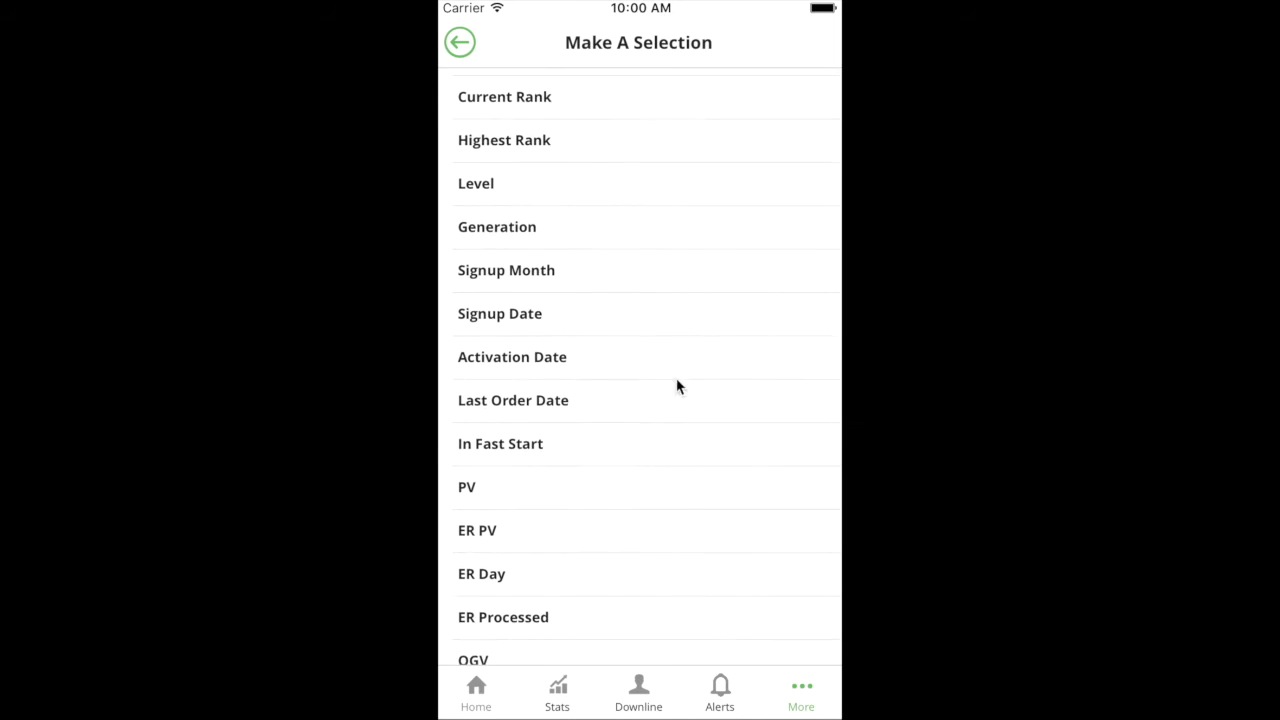
drag(660, 543, 676, 287)
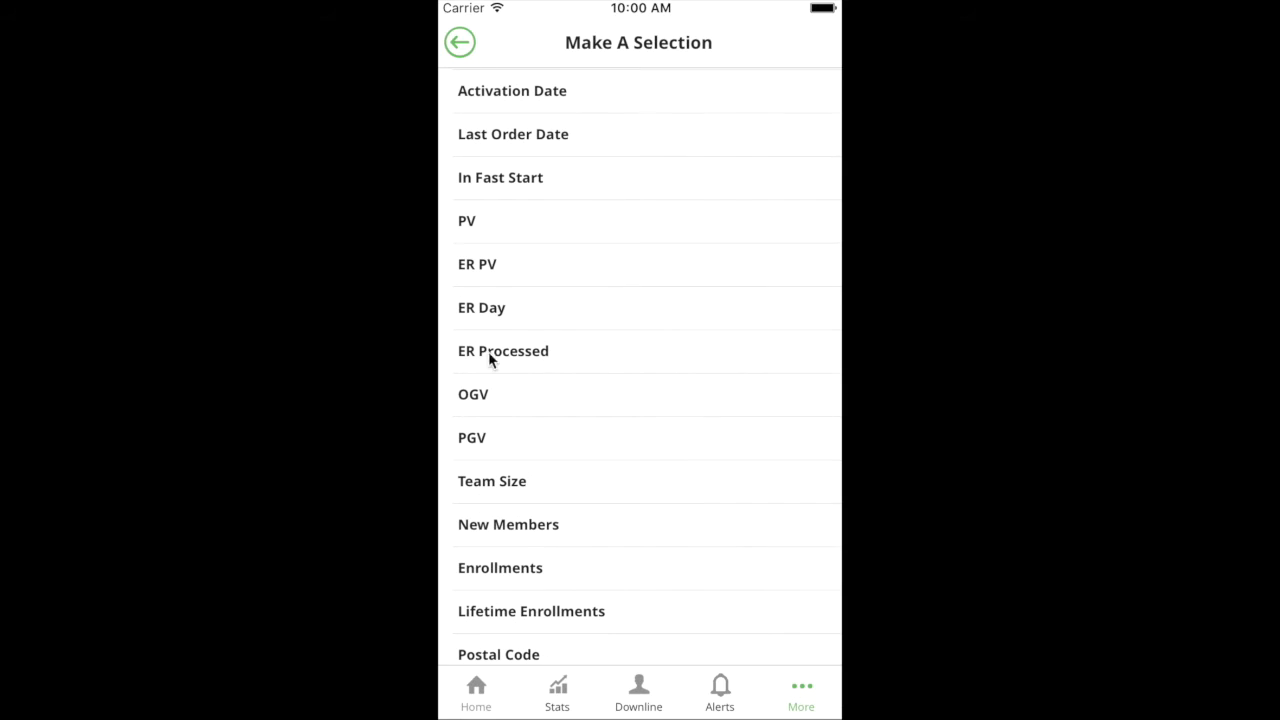
click(527, 357)
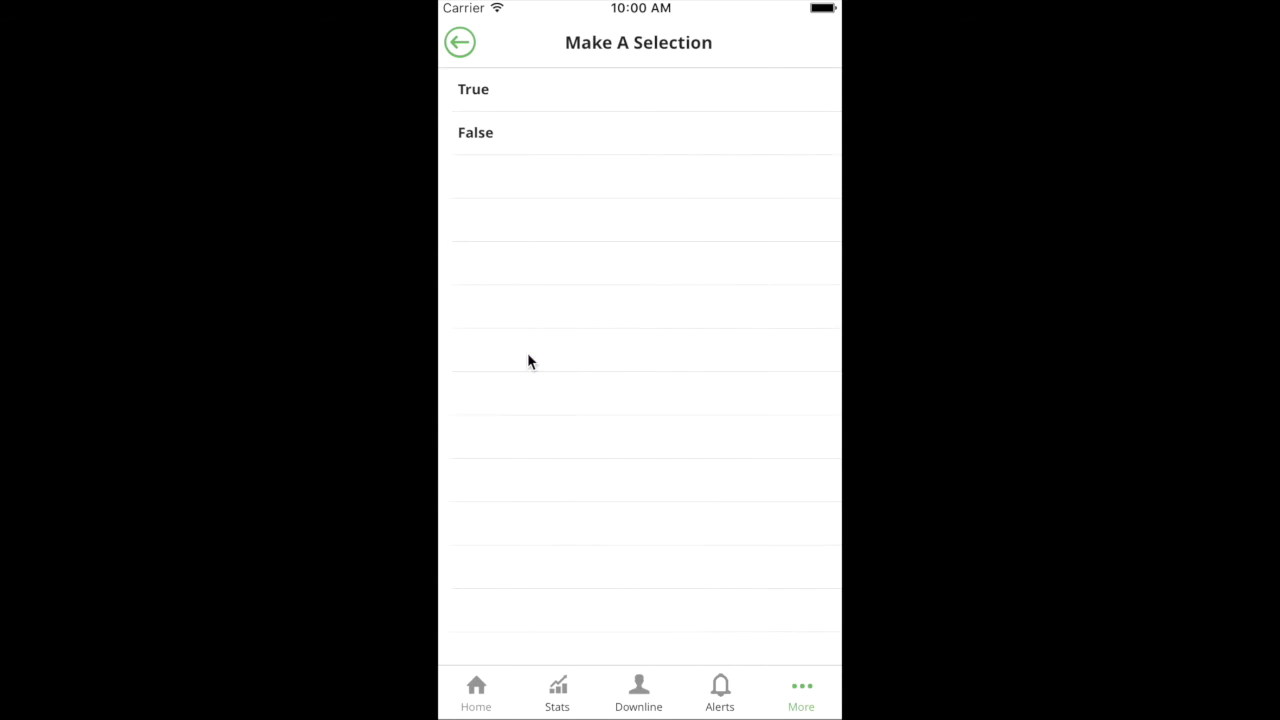
click(562, 132)
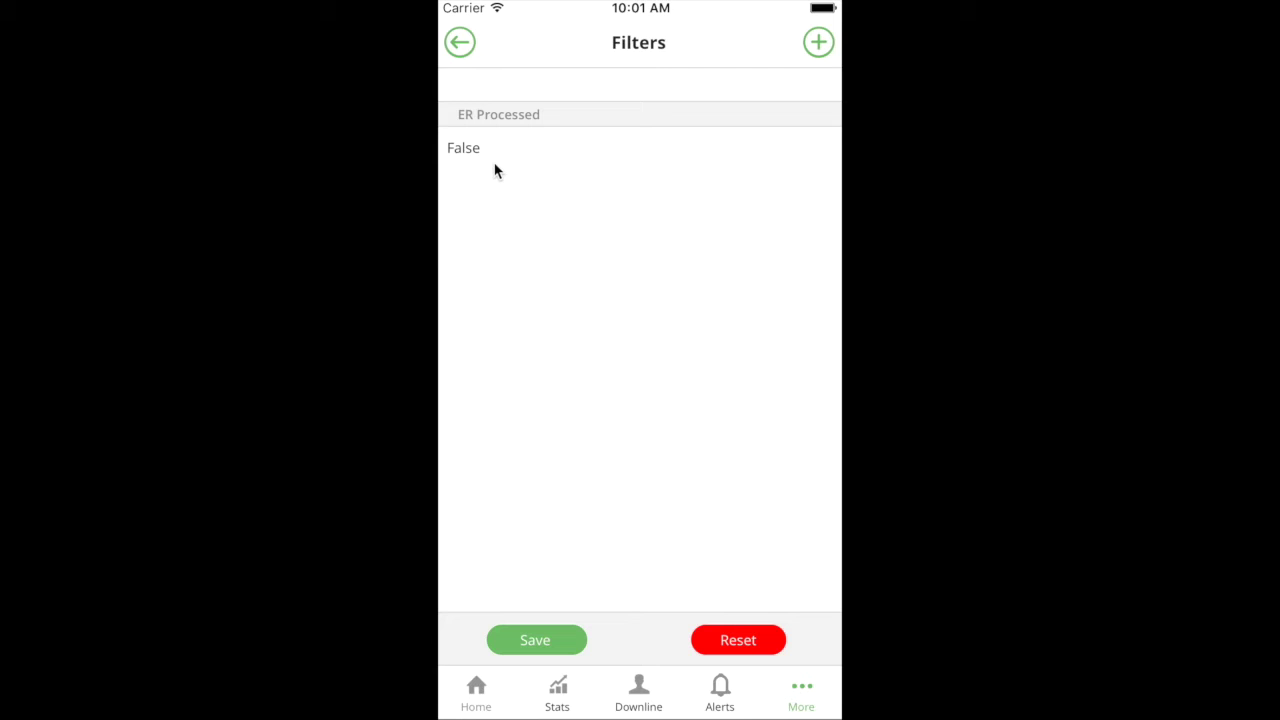
click(818, 43)
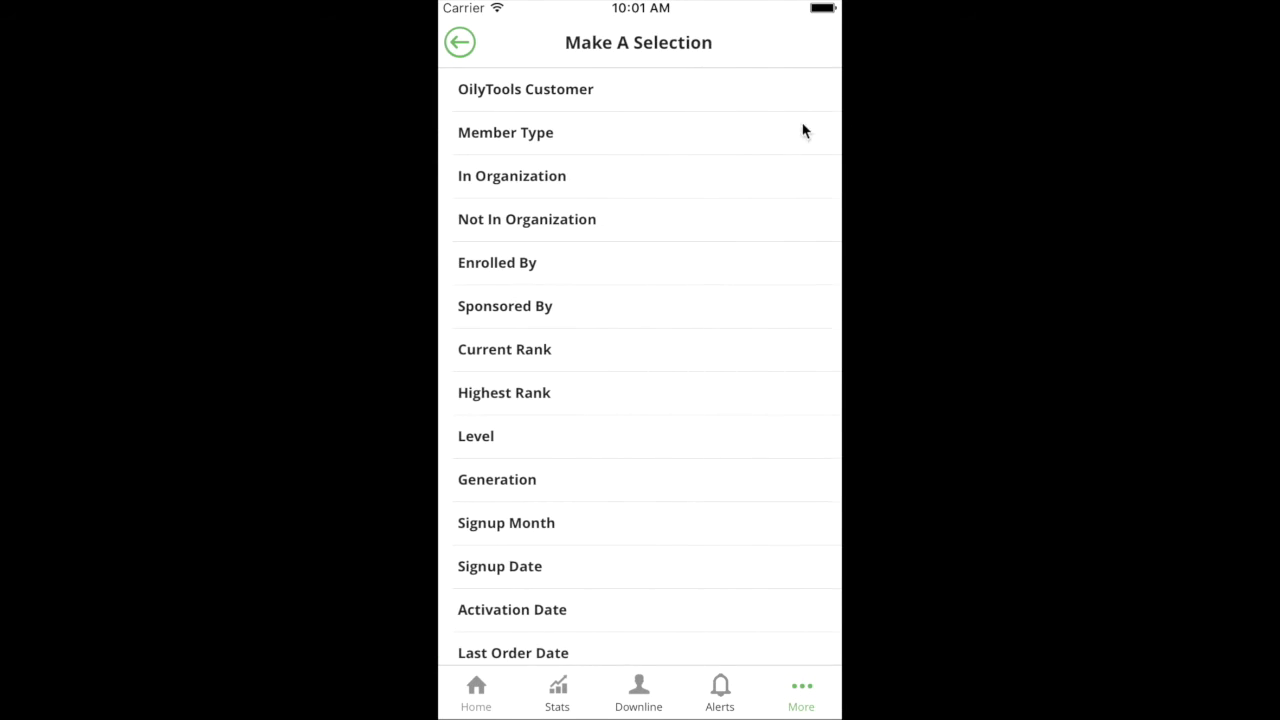
- Add an ER PV filter of Less Than 190
drag(688, 445, 712, 128)
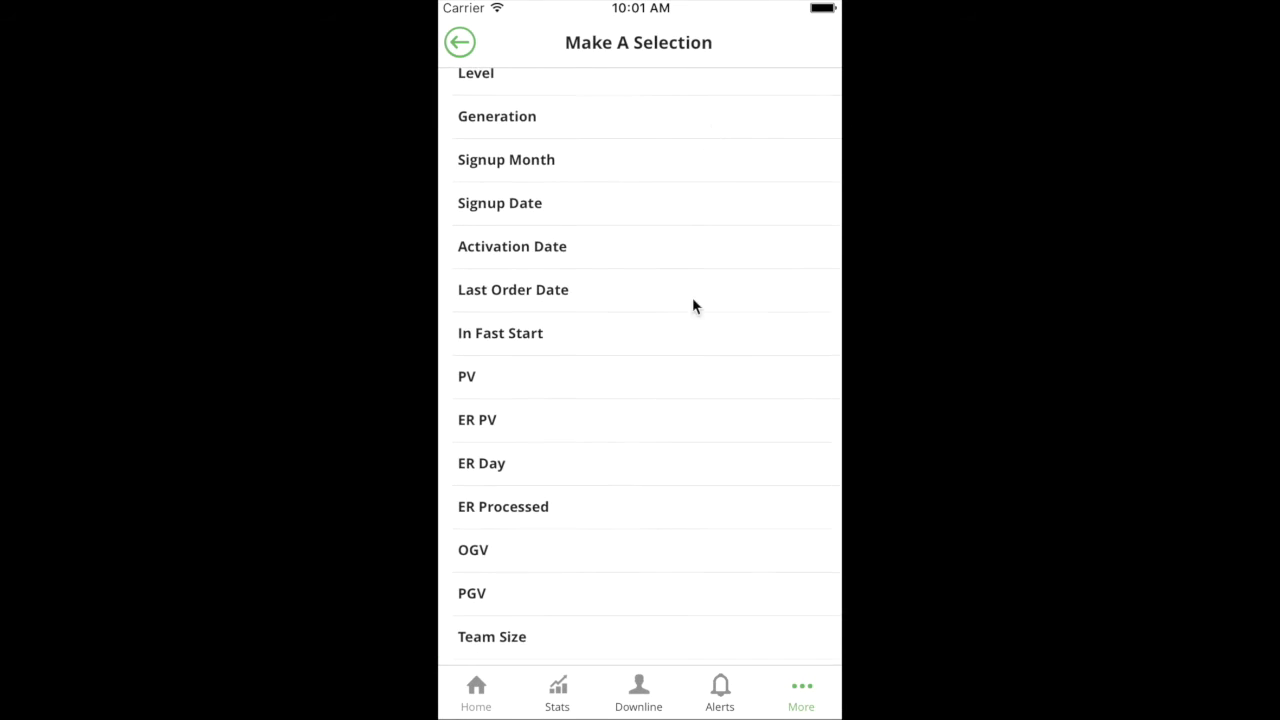
click(655, 425)
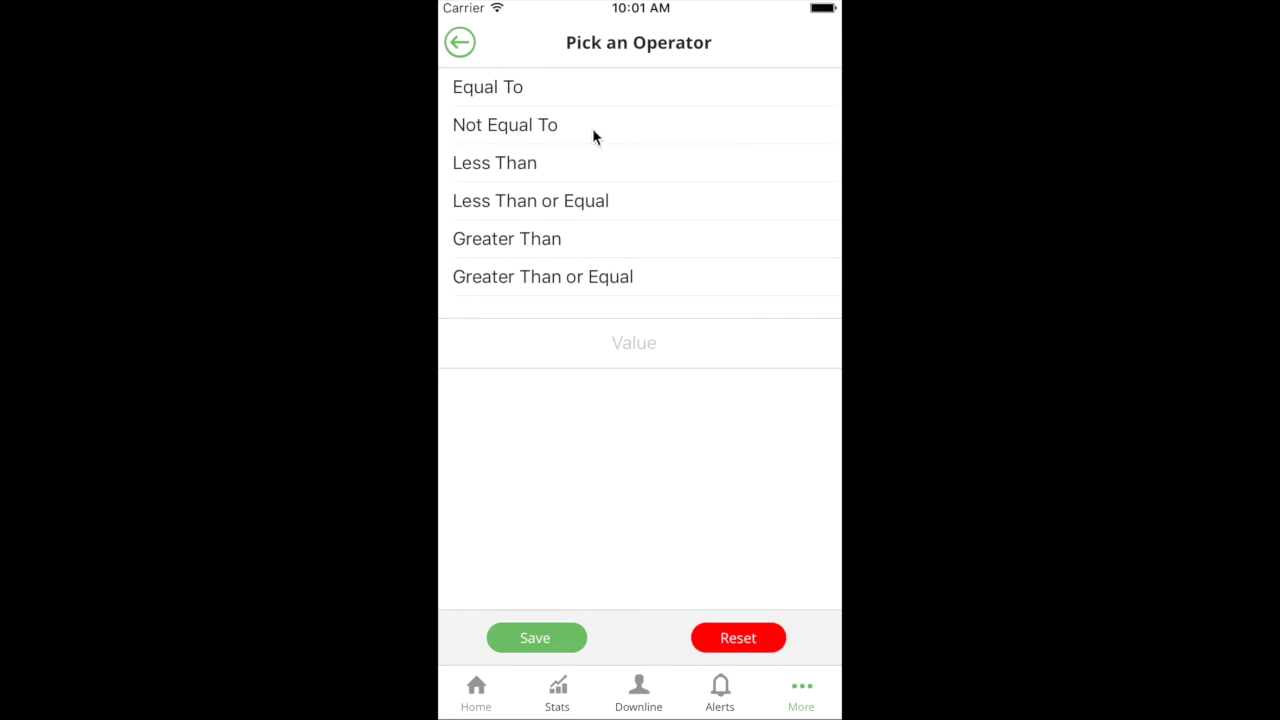
click(555, 168)
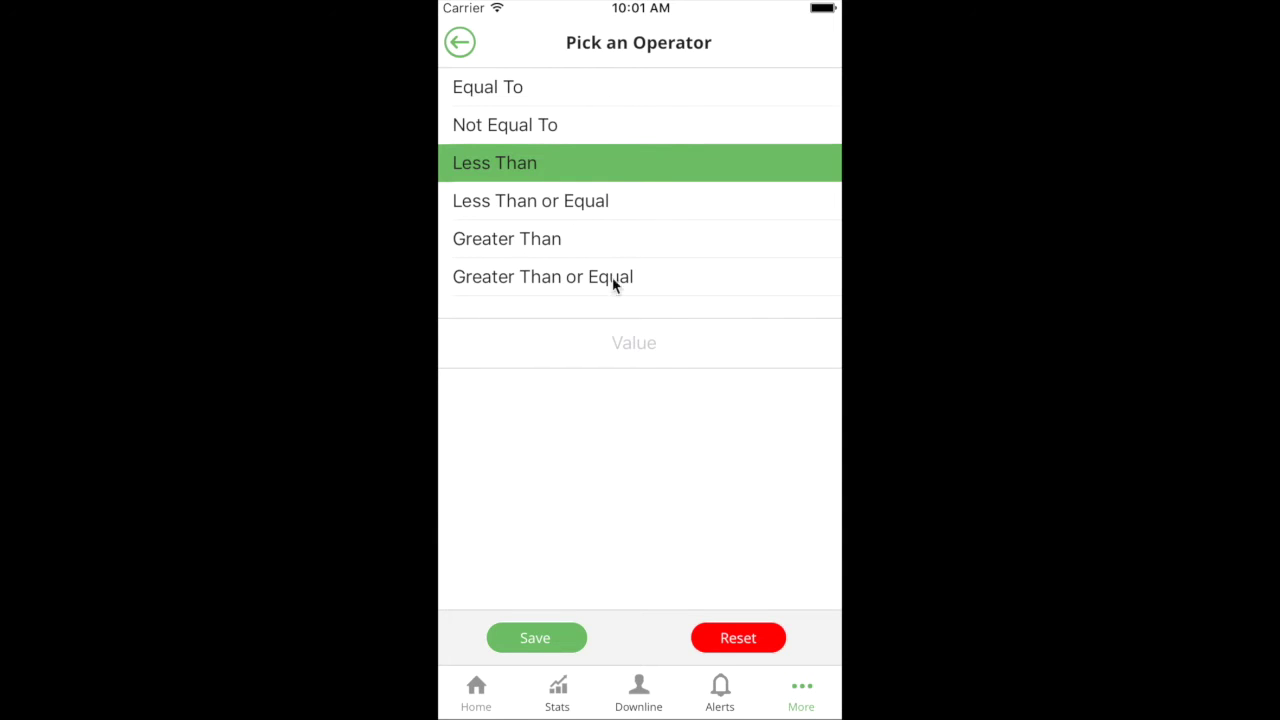
text(190)
click(563, 640)
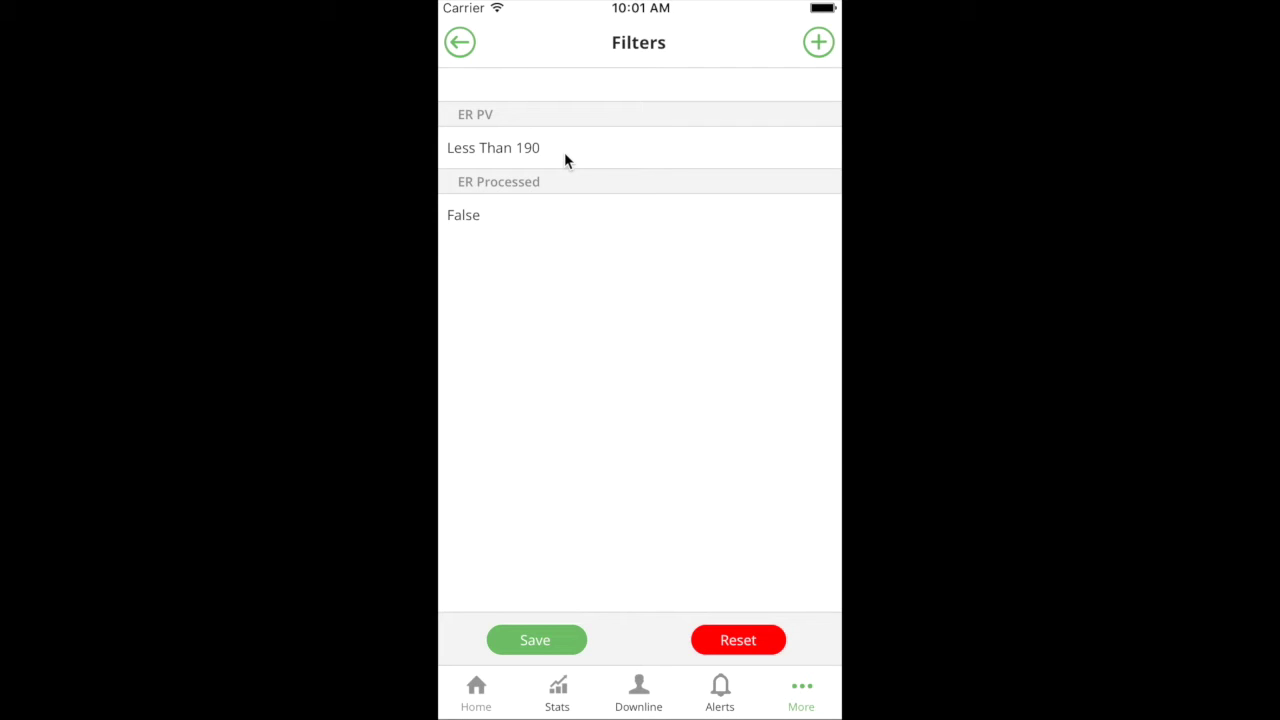
click(818, 44)
- Add an ER PV Greater Than 170 condition and apply the filters
drag(643, 517, 699, 202)
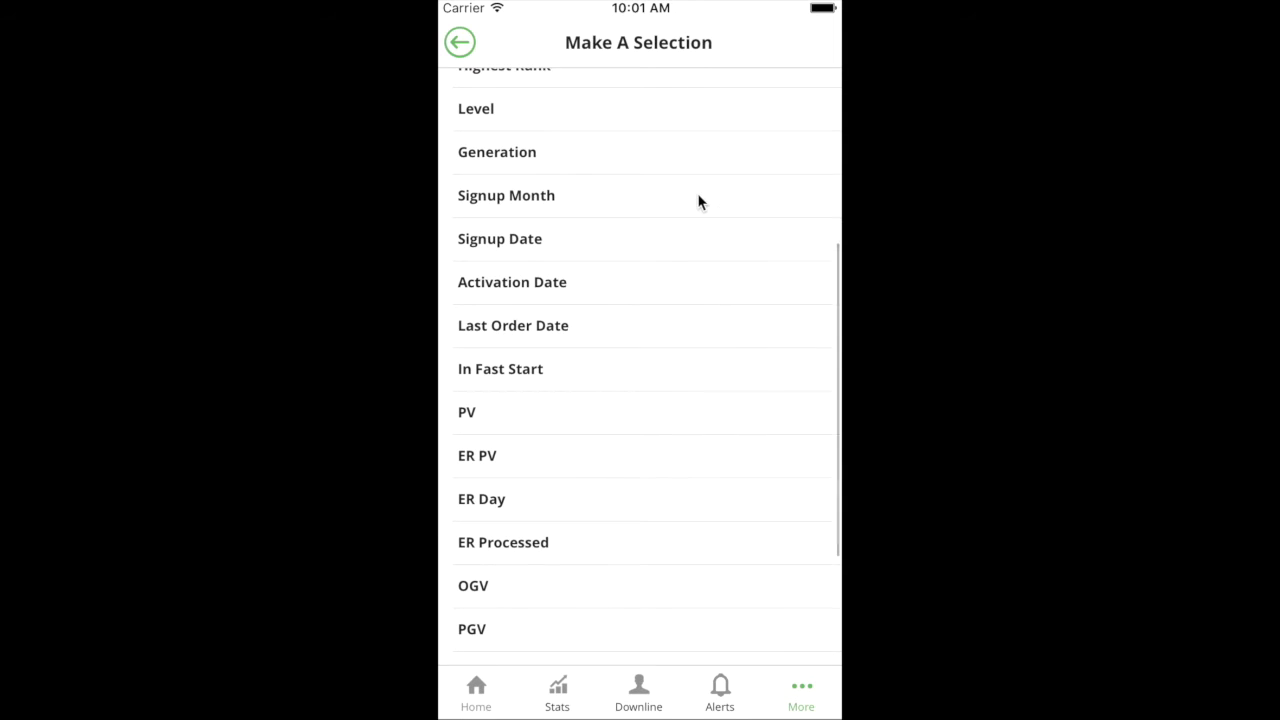
click(584, 458)
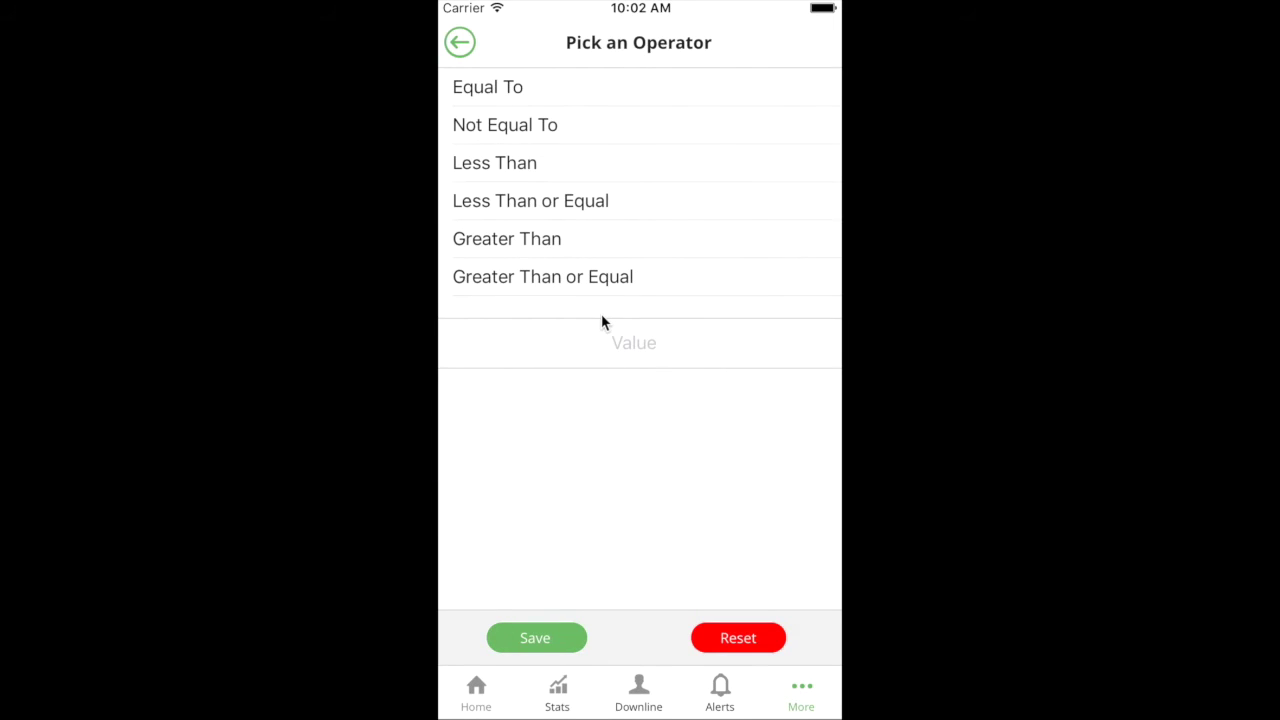
click(553, 238)
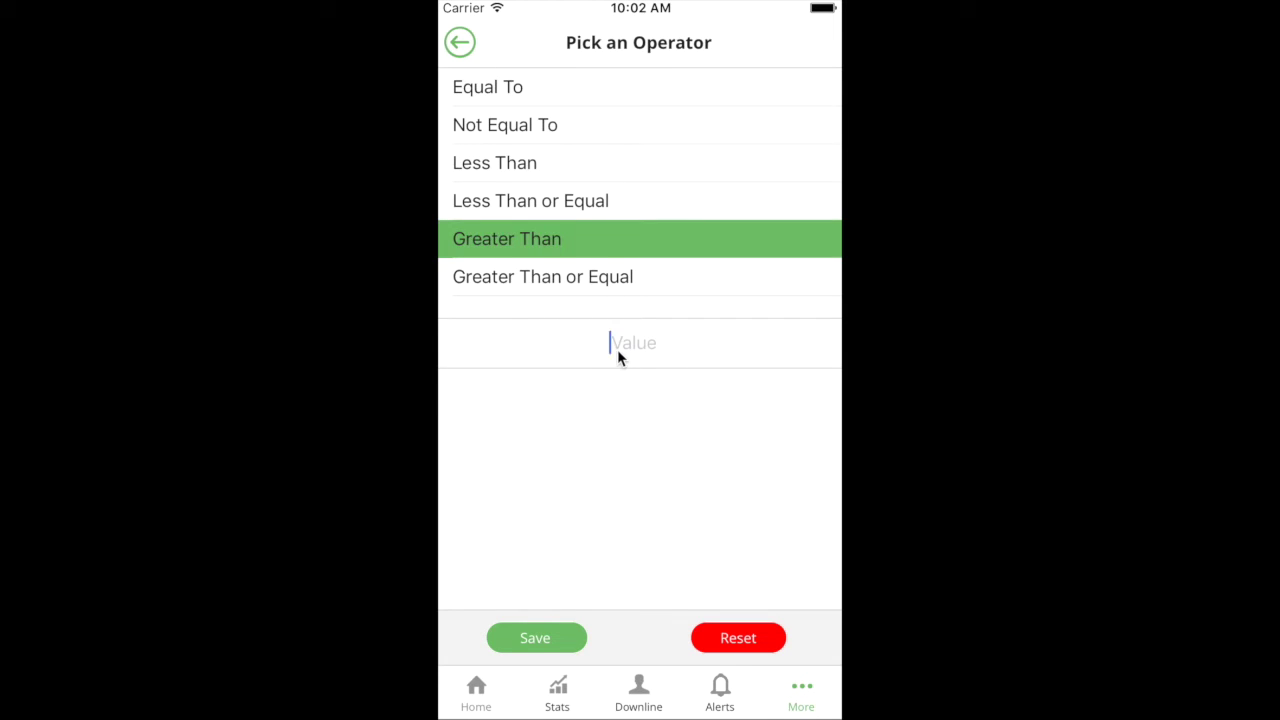
text(170)
click(546, 640)
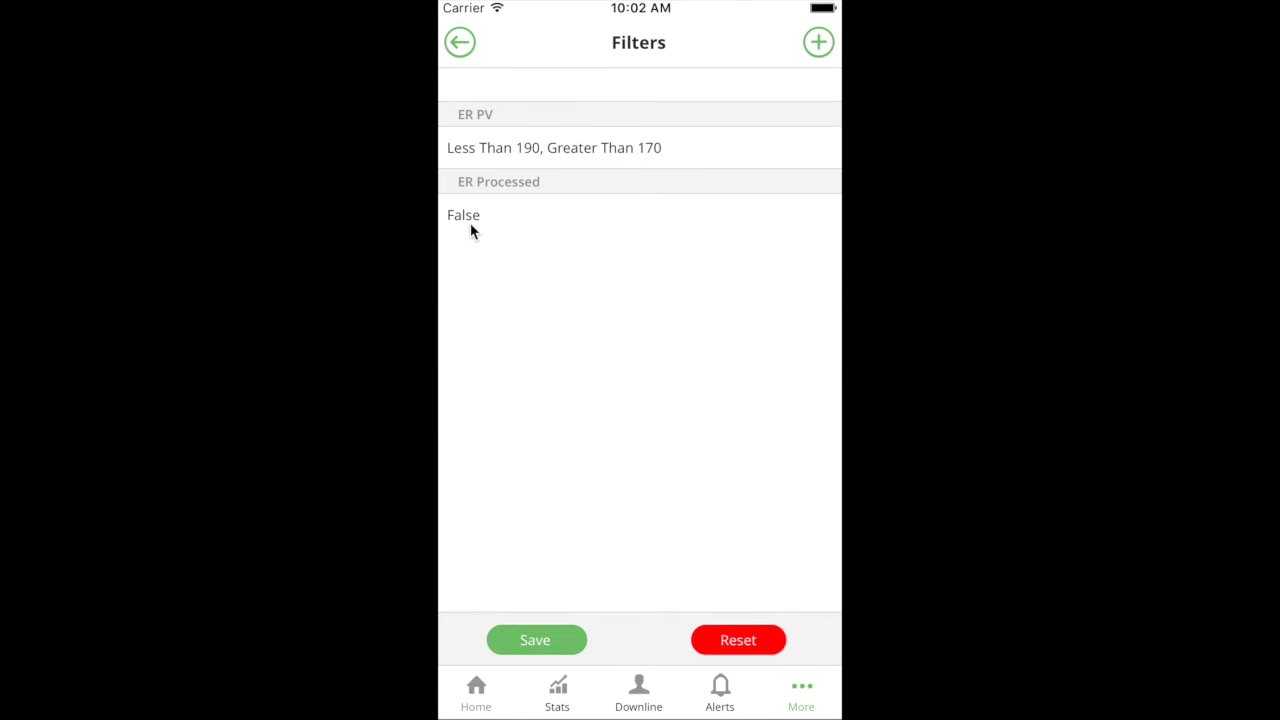
click(566, 640)
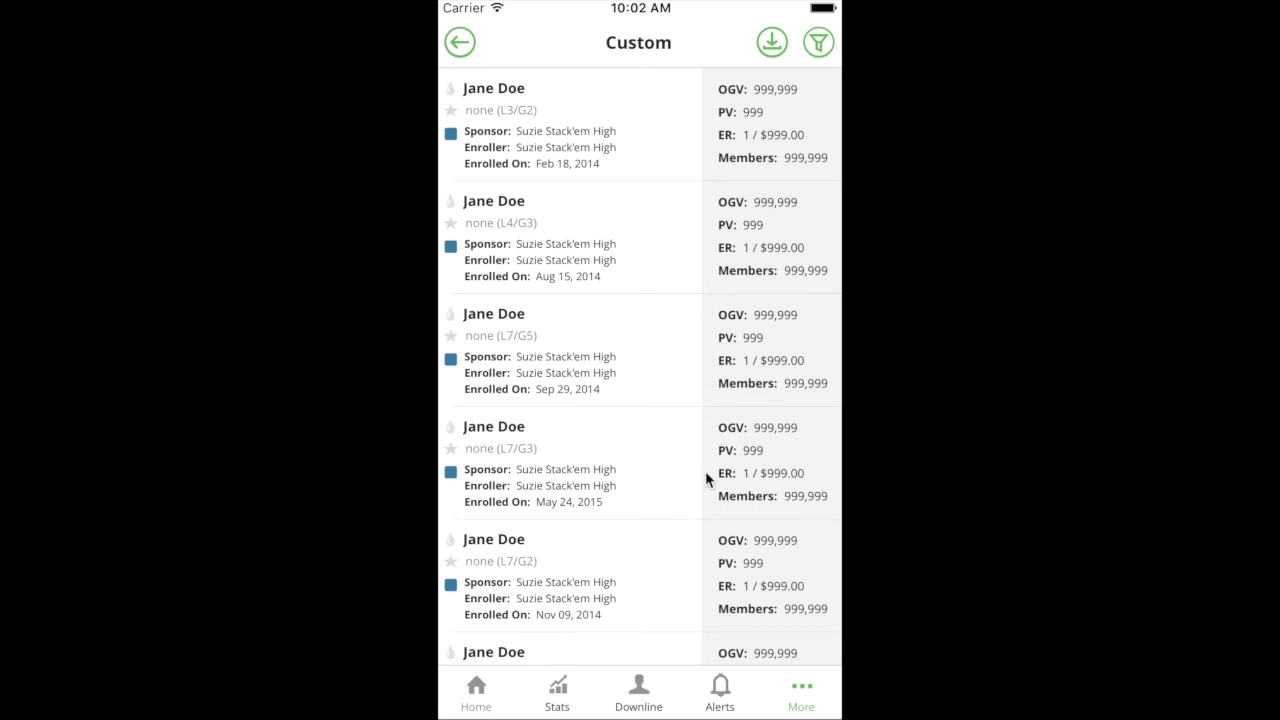
- Reopen the report's filters and reset them all to none
click(818, 42)
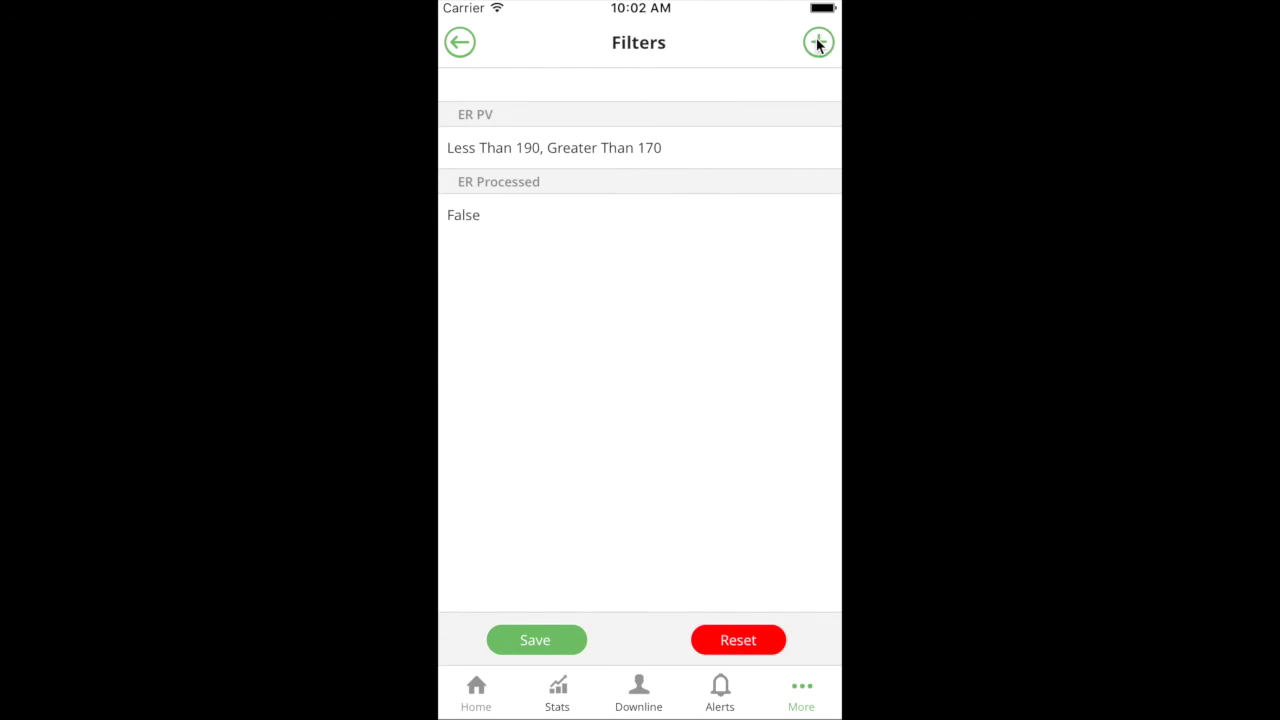
click(740, 644)
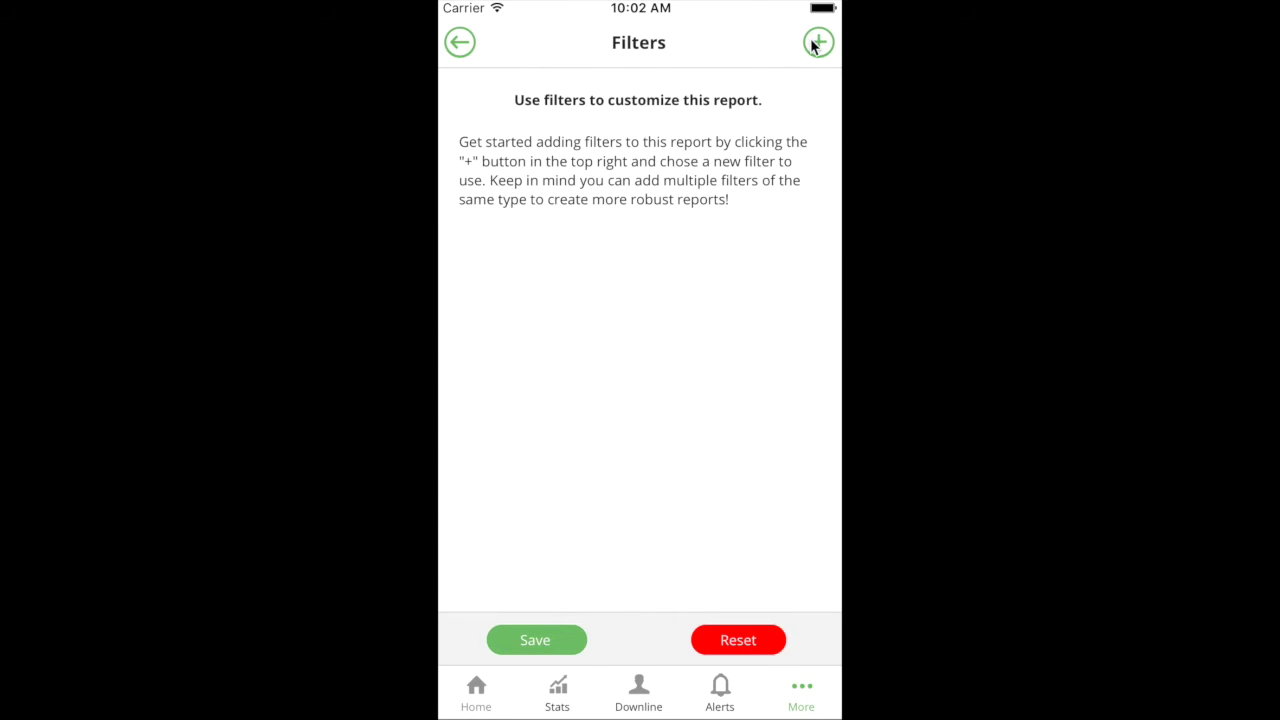
click(816, 43)
- Scroll through the filter types and preview the Member Type filter
drag(603, 494, 654, 80)
drag(658, 368, 689, 63)
drag(706, 151, 680, 577)
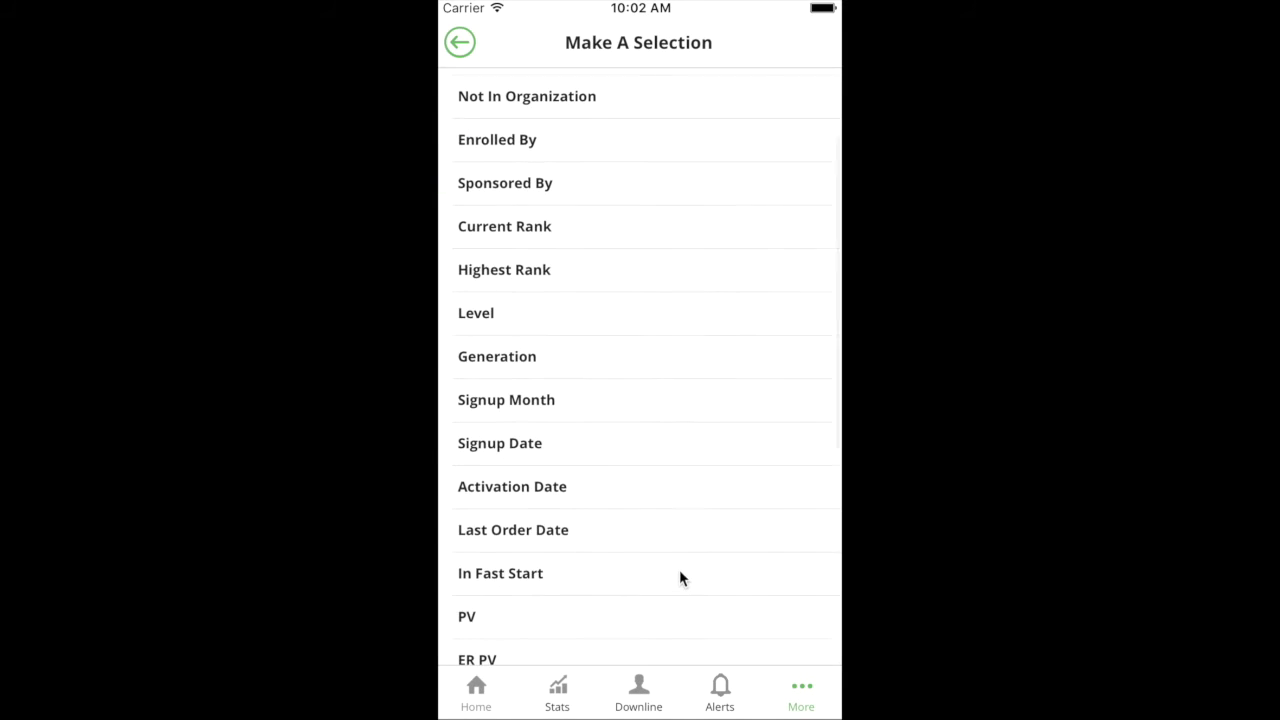
drag(711, 263, 708, 532)
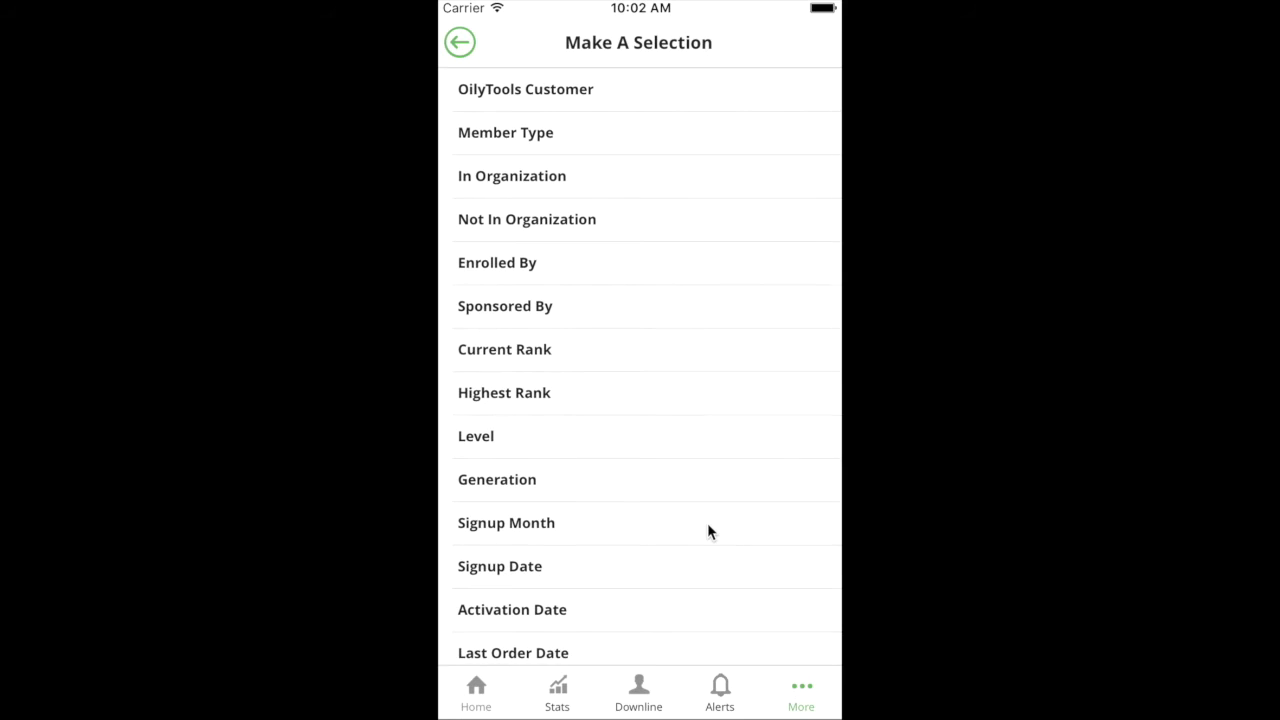
click(579, 143)
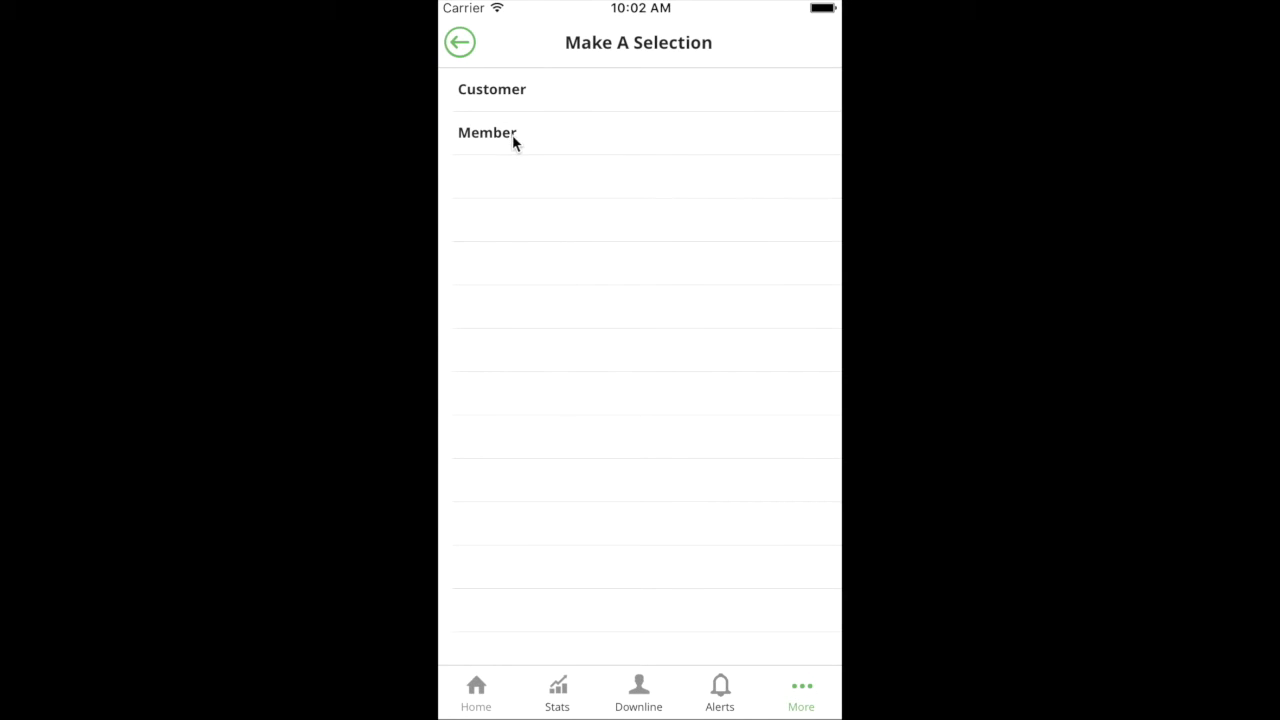
click(460, 42)
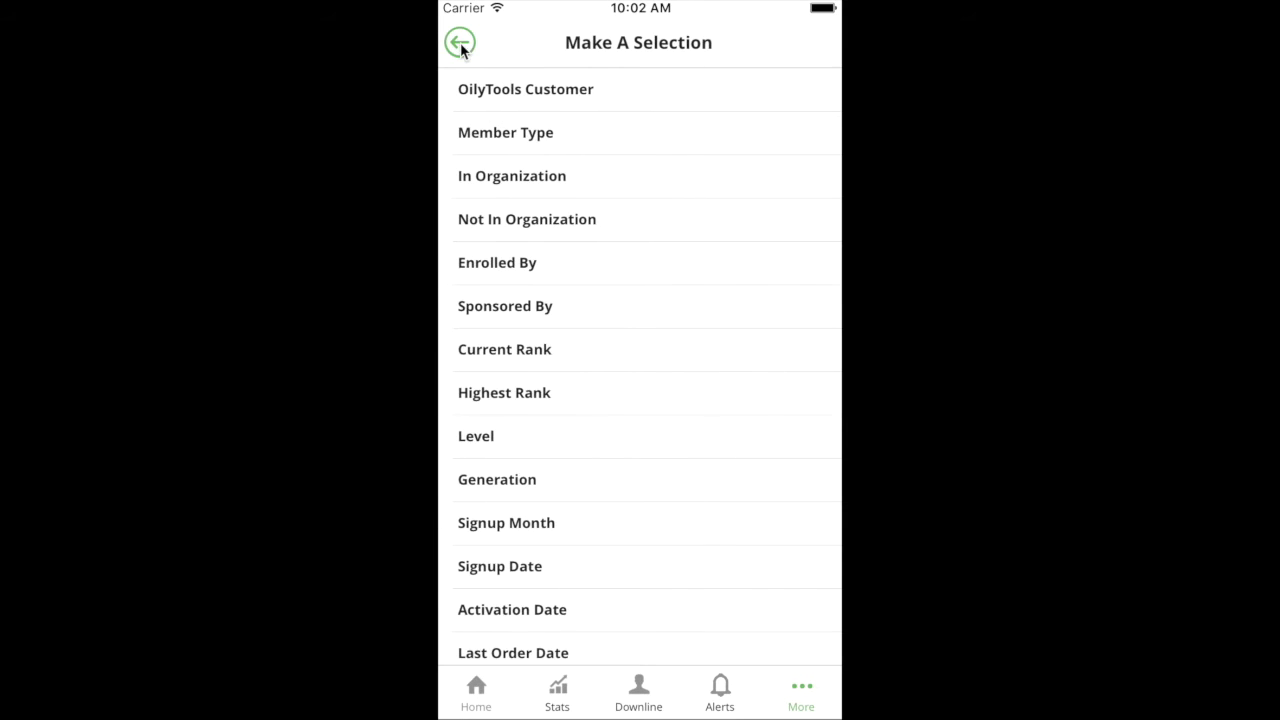
- Preview the In Organization, Not In Organization and Enrolled By filters, then choose Current Rank
click(523, 180)
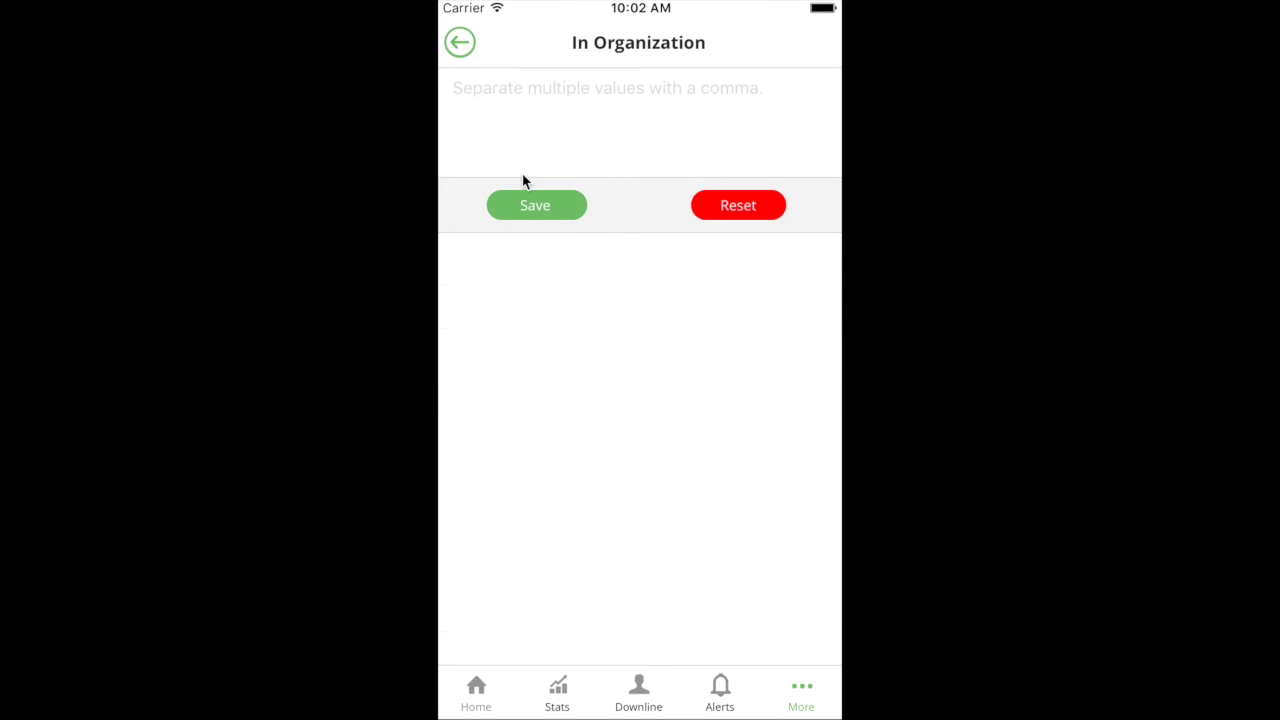
click(560, 100)
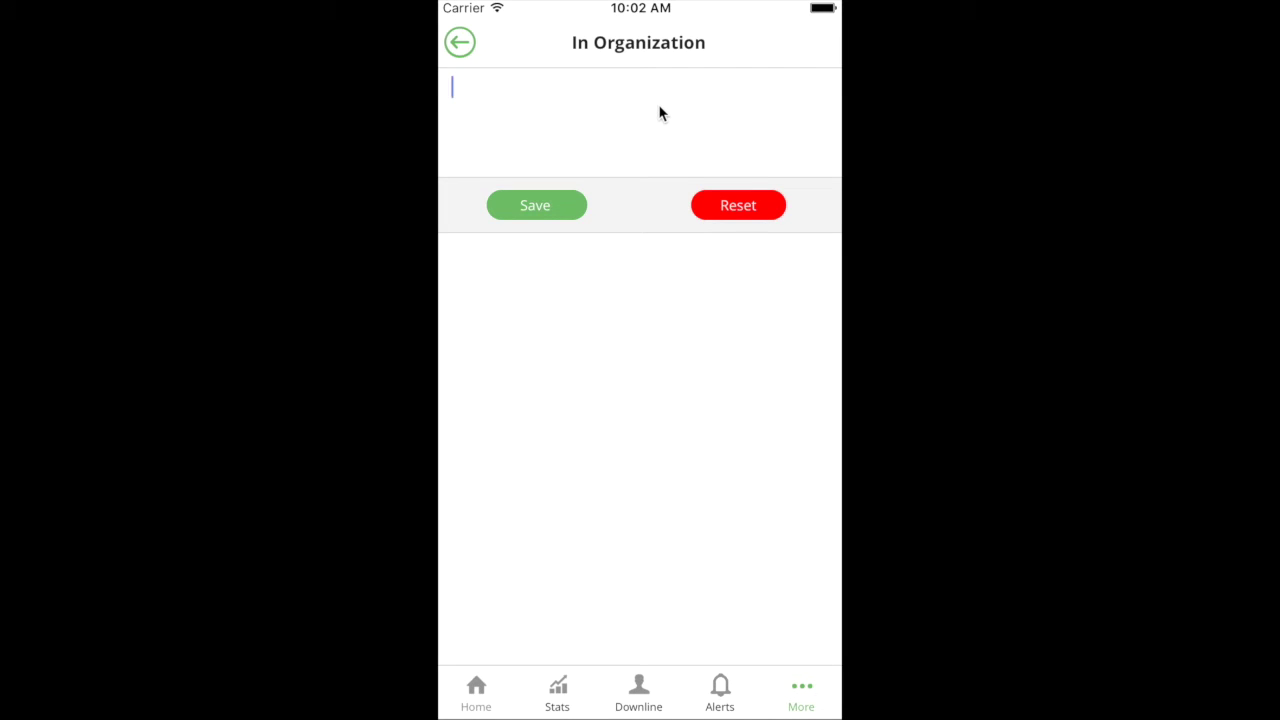
click(460, 45)
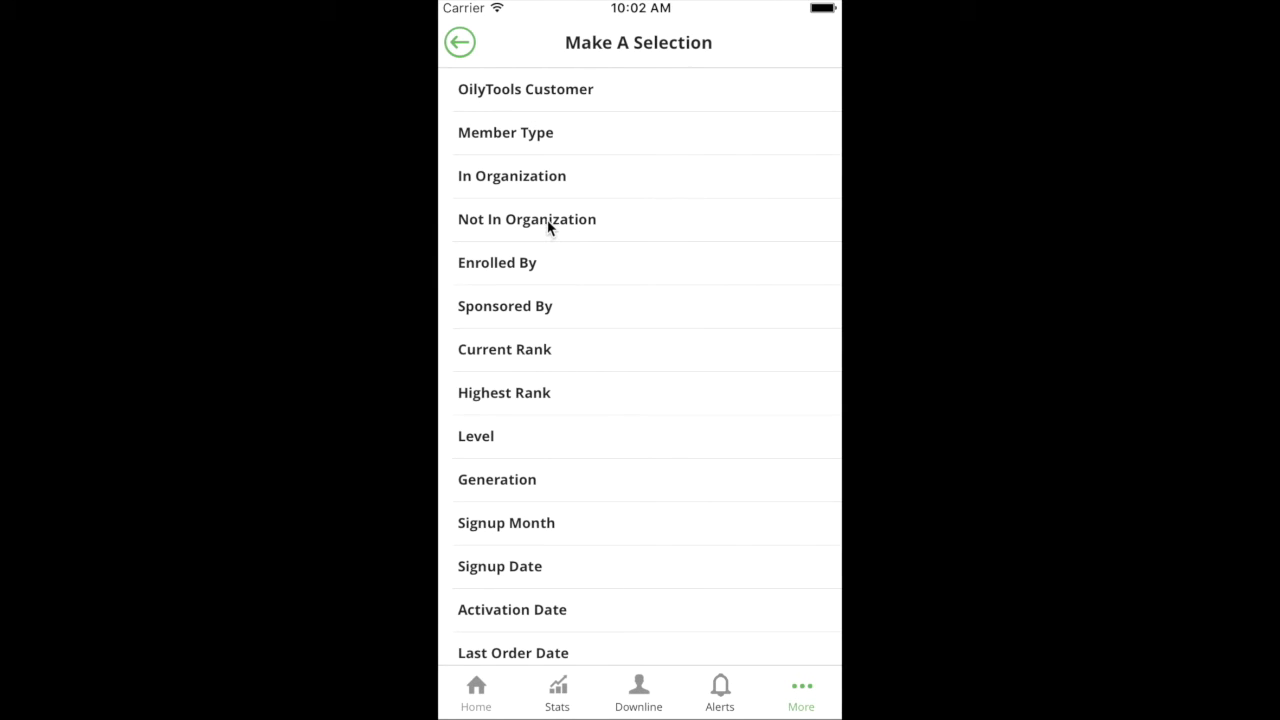
click(549, 226)
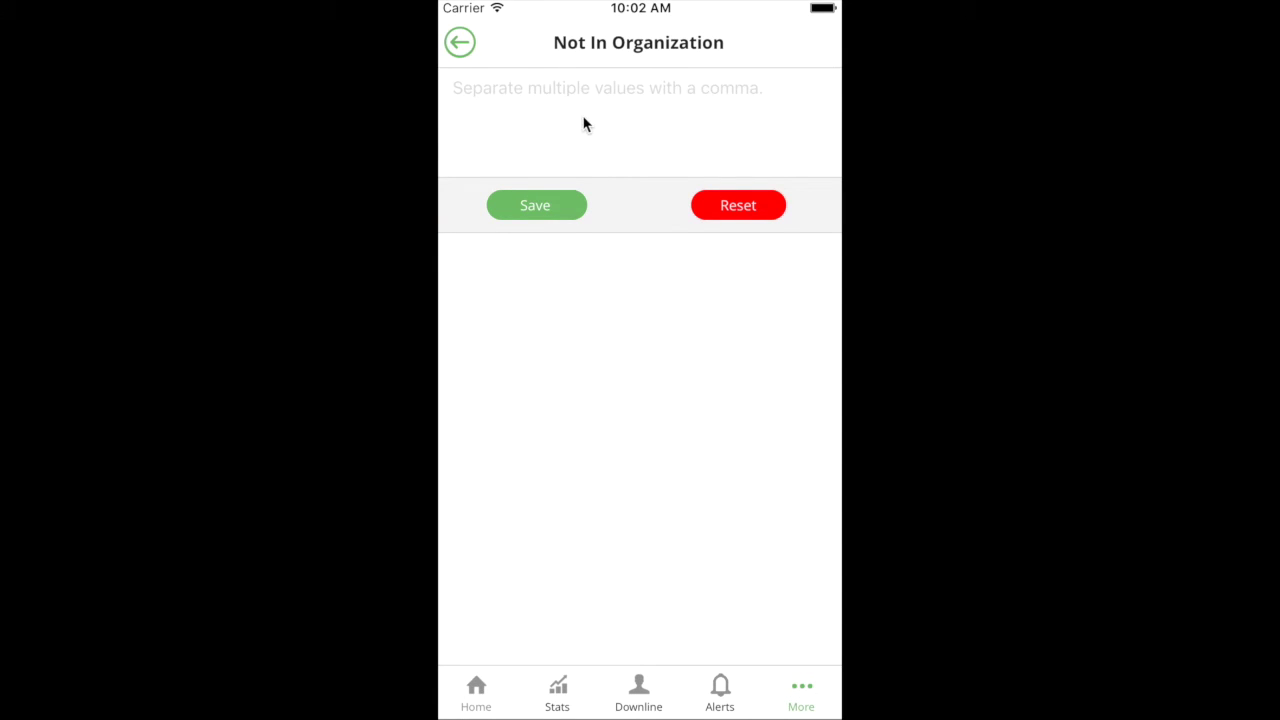
click(460, 43)
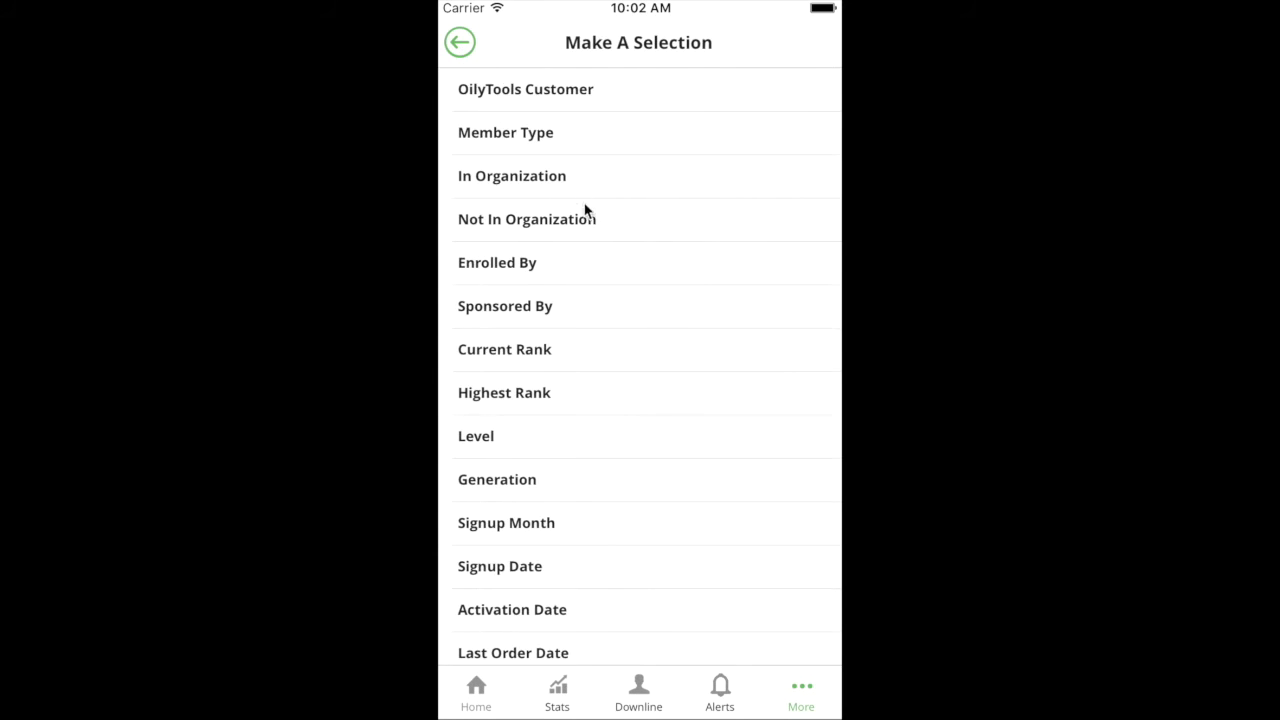
click(553, 267)
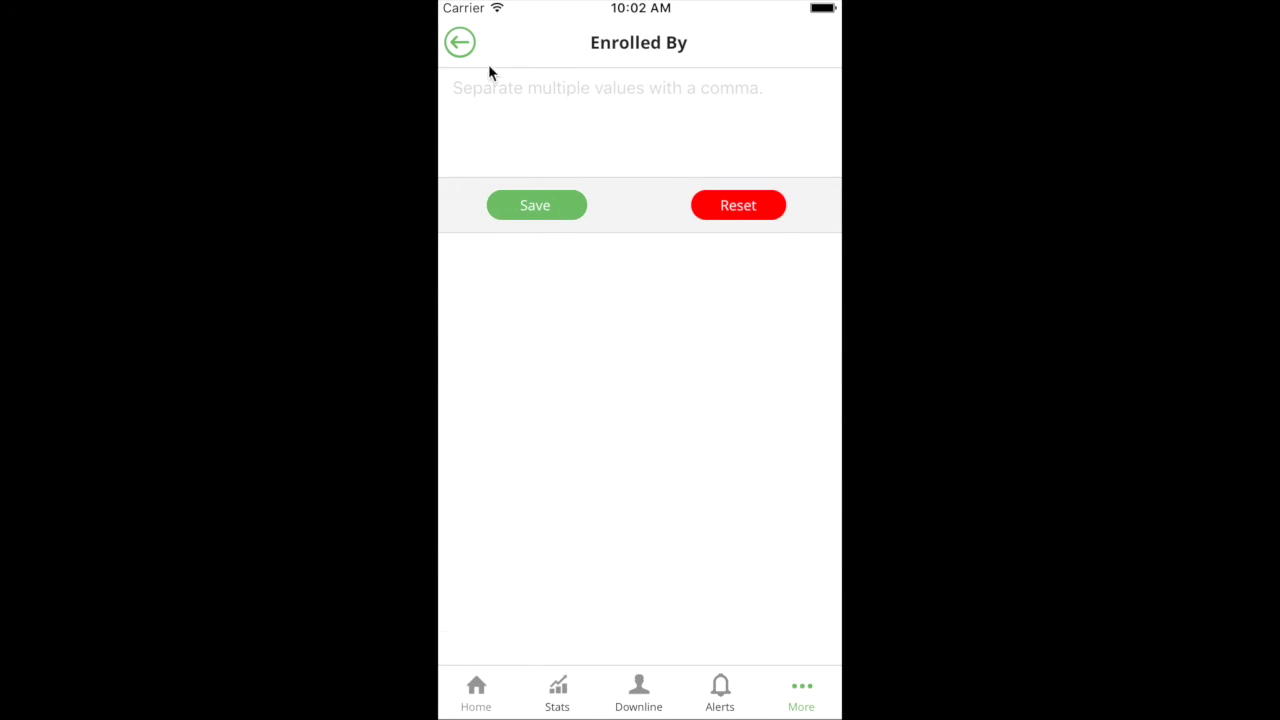
click(459, 45)
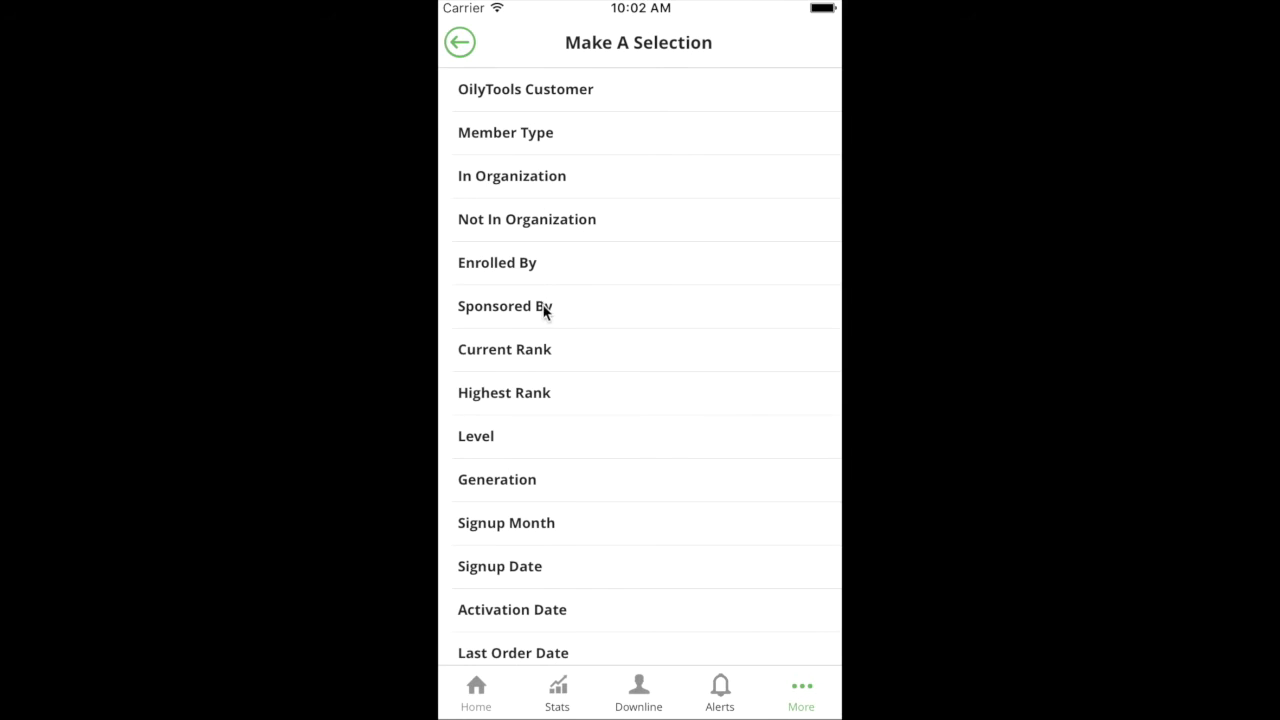
click(551, 350)
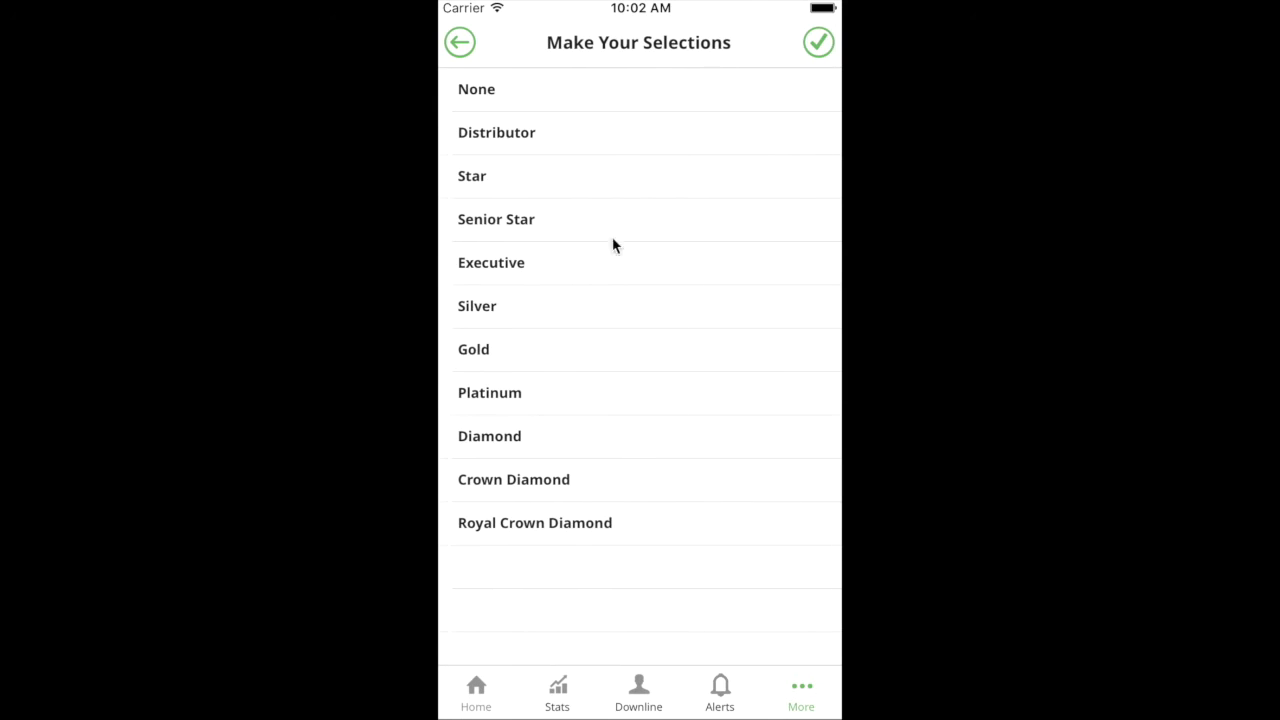
- Select Senior Star, Silver and Diamond and confirm them as the Current Rank filter
click(574, 222)
click(560, 322)
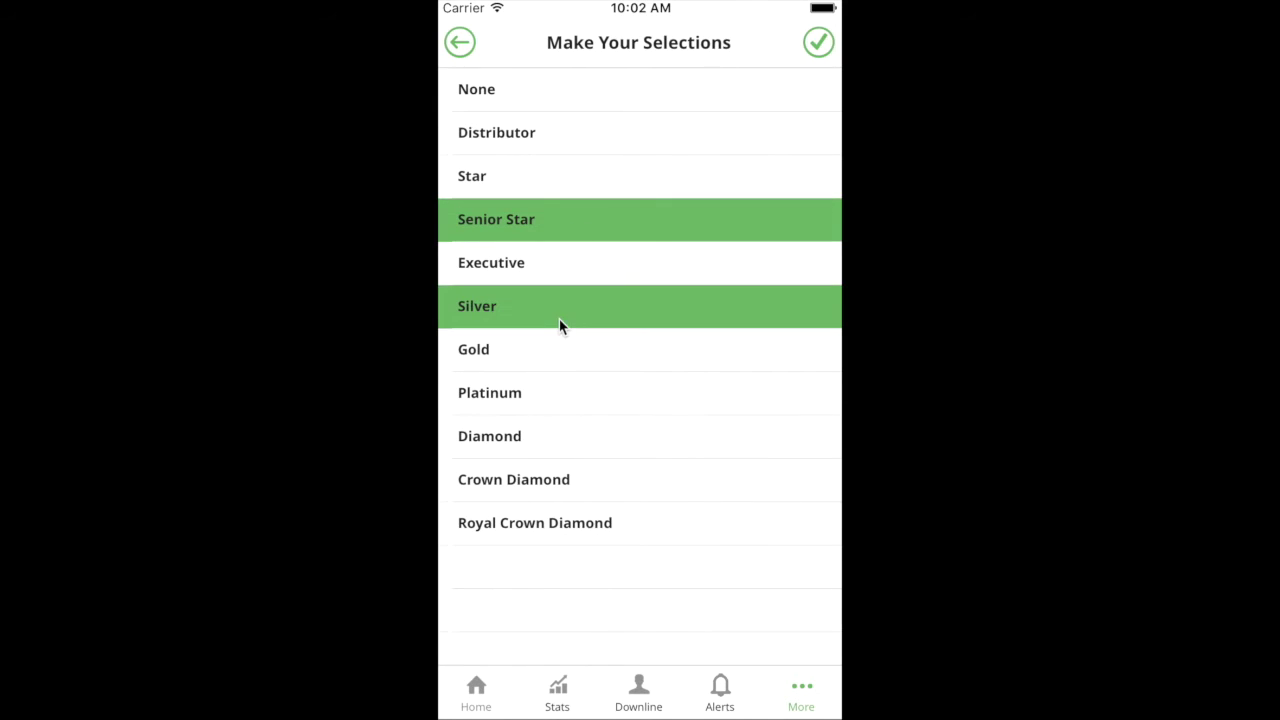
click(553, 448)
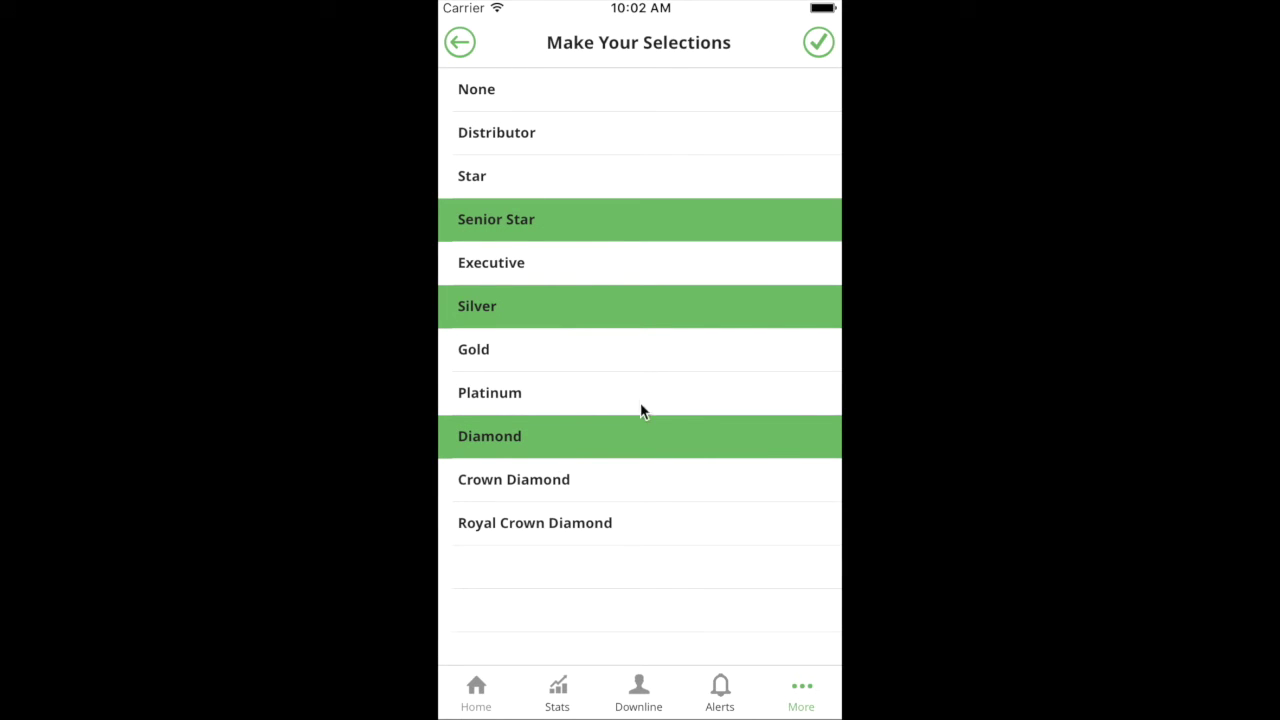
click(818, 43)
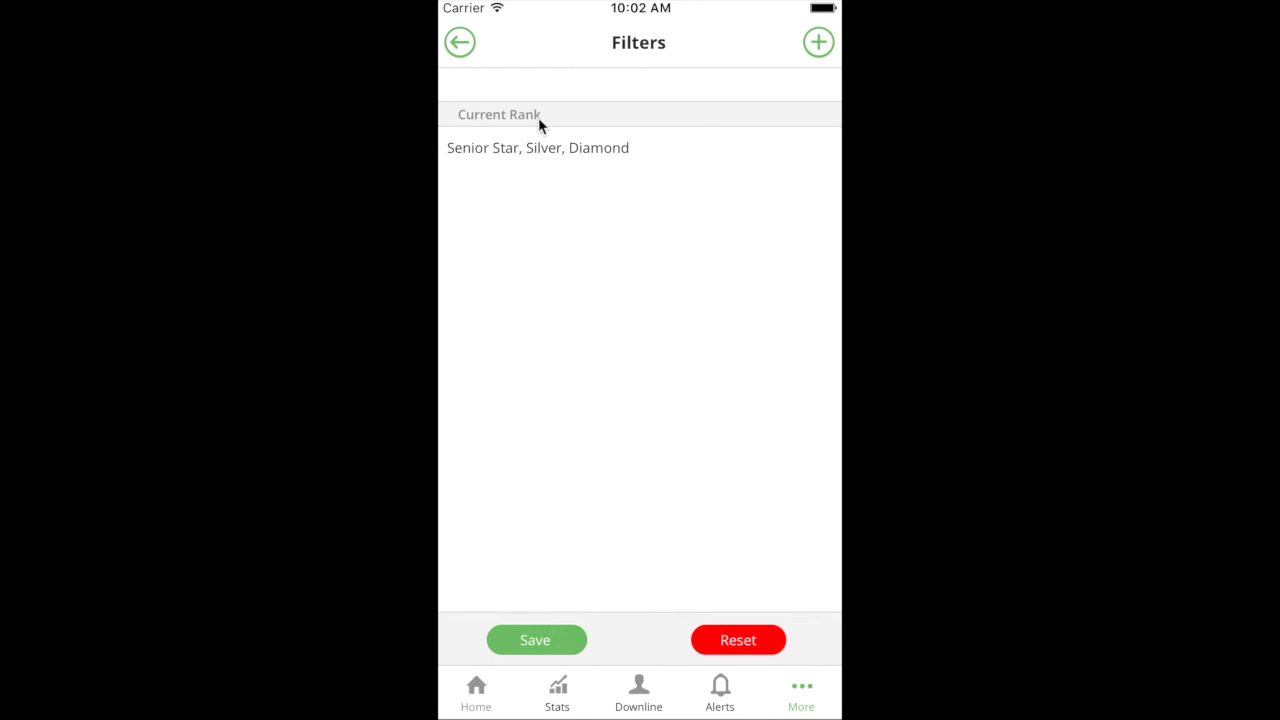
- Reset the filters, browse the filter-type list, and return to the empty Filters page
click(728, 647)
click(819, 41)
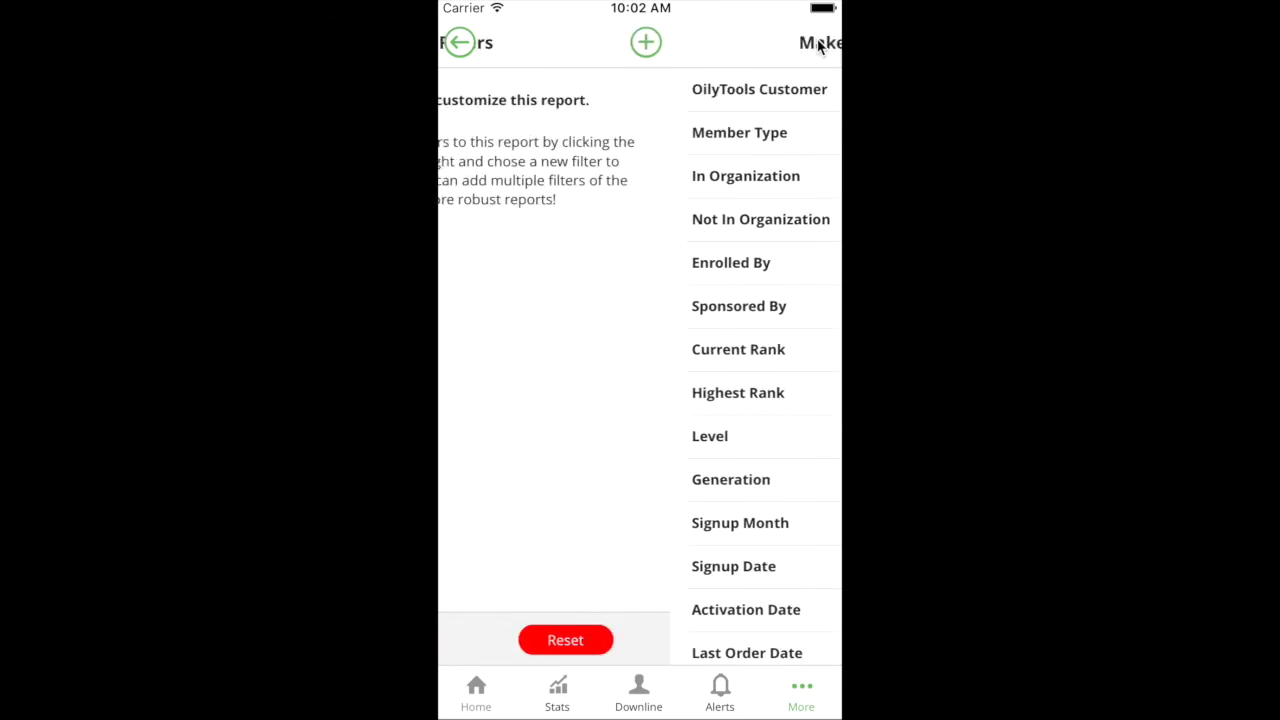
drag(677, 490, 708, 191)
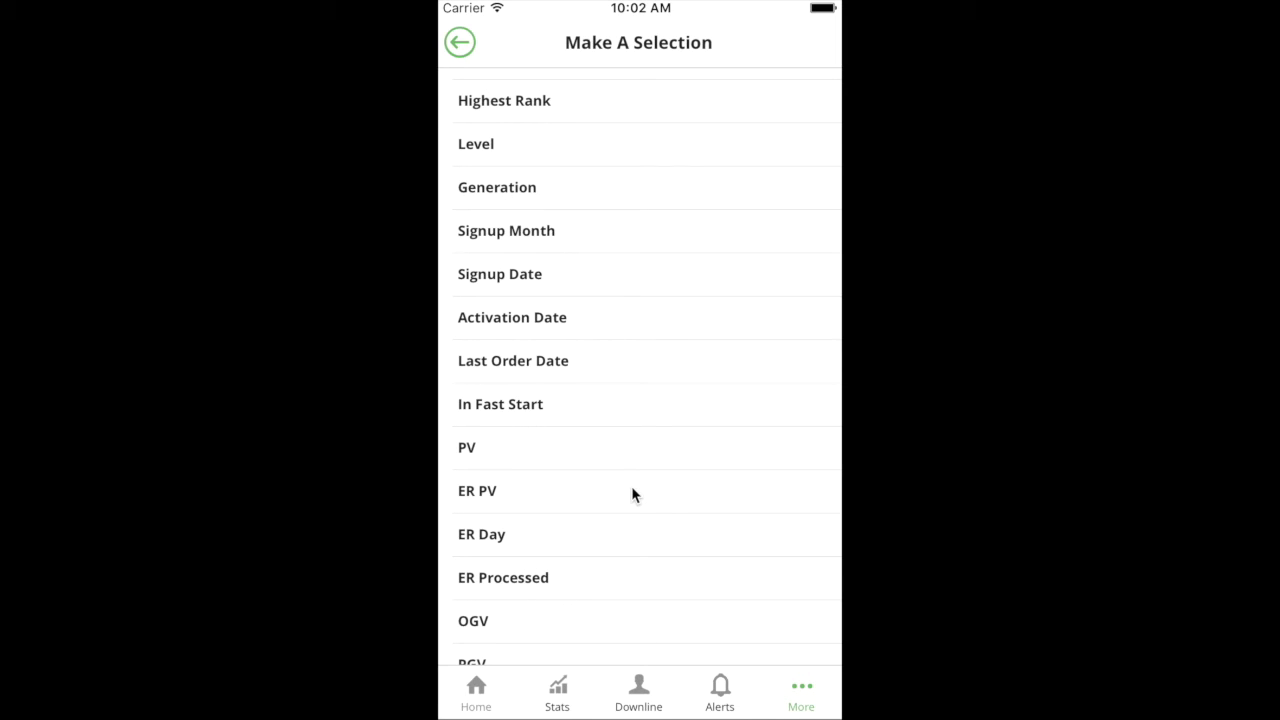
drag(631, 490, 711, 157)
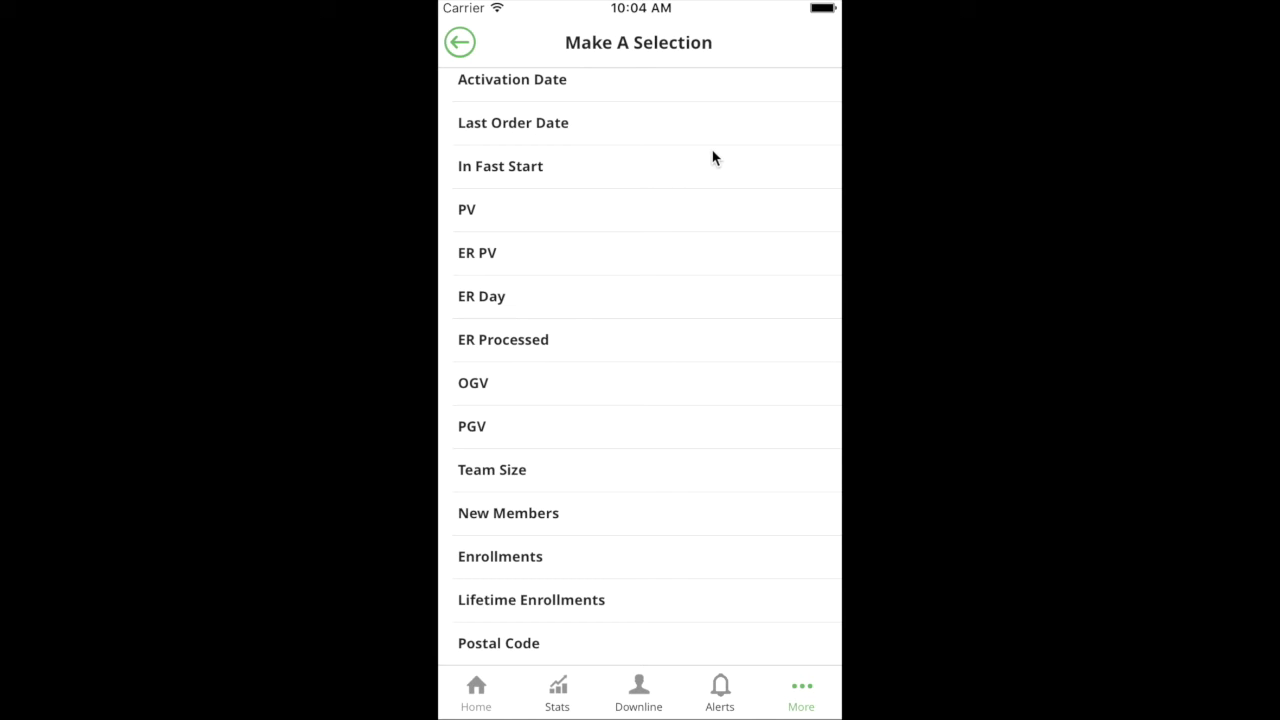
drag(713, 157, 620, 540)
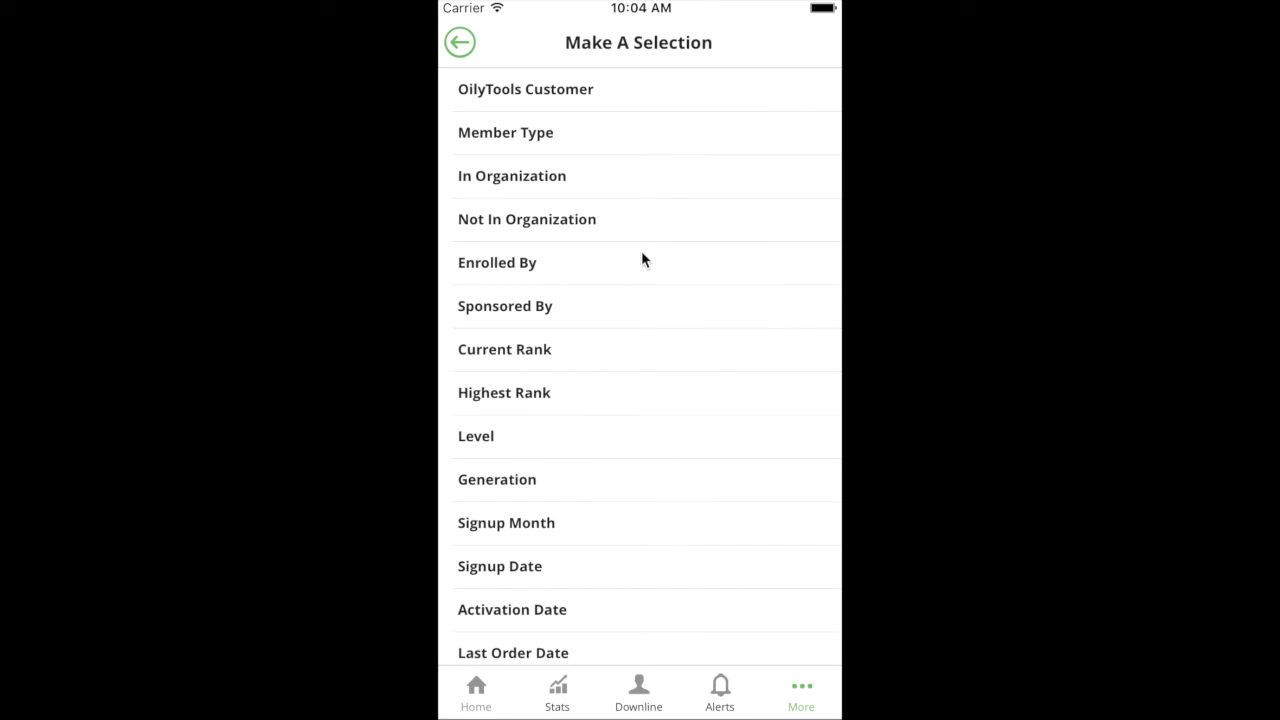
click(461, 43)
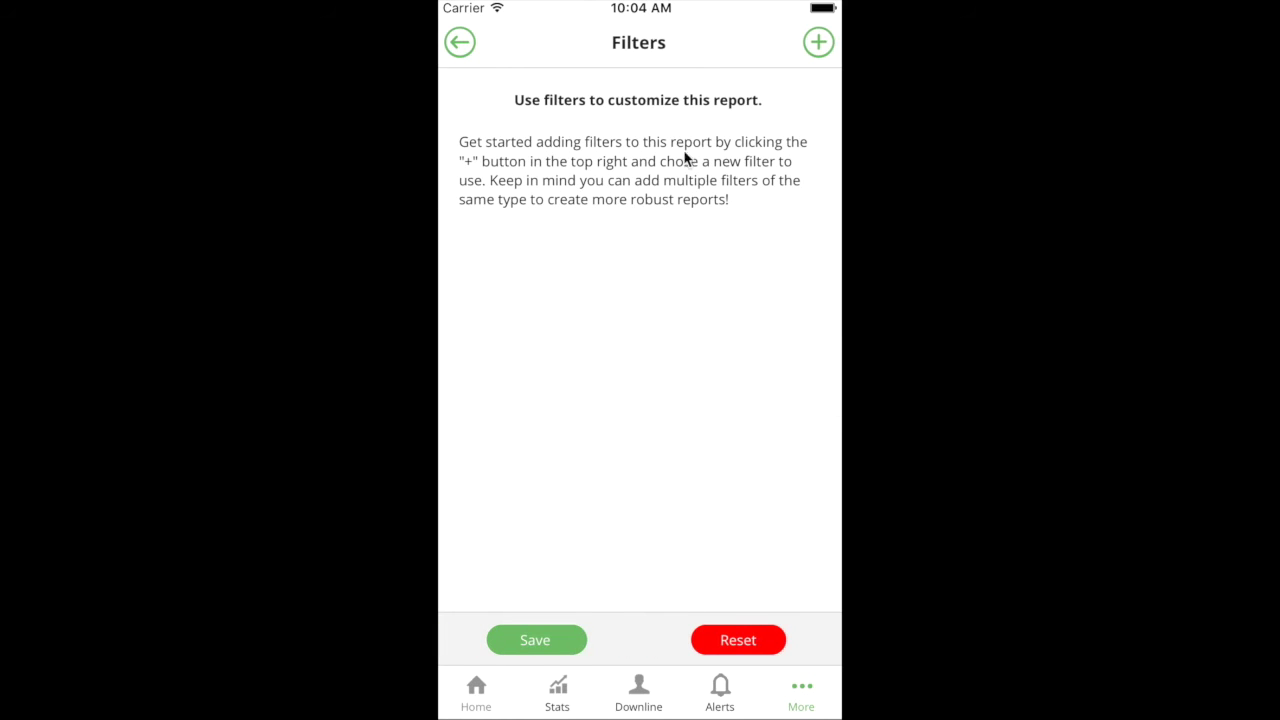
- Add and save a PV filter set to Greater Than or Equal 190
click(819, 42)
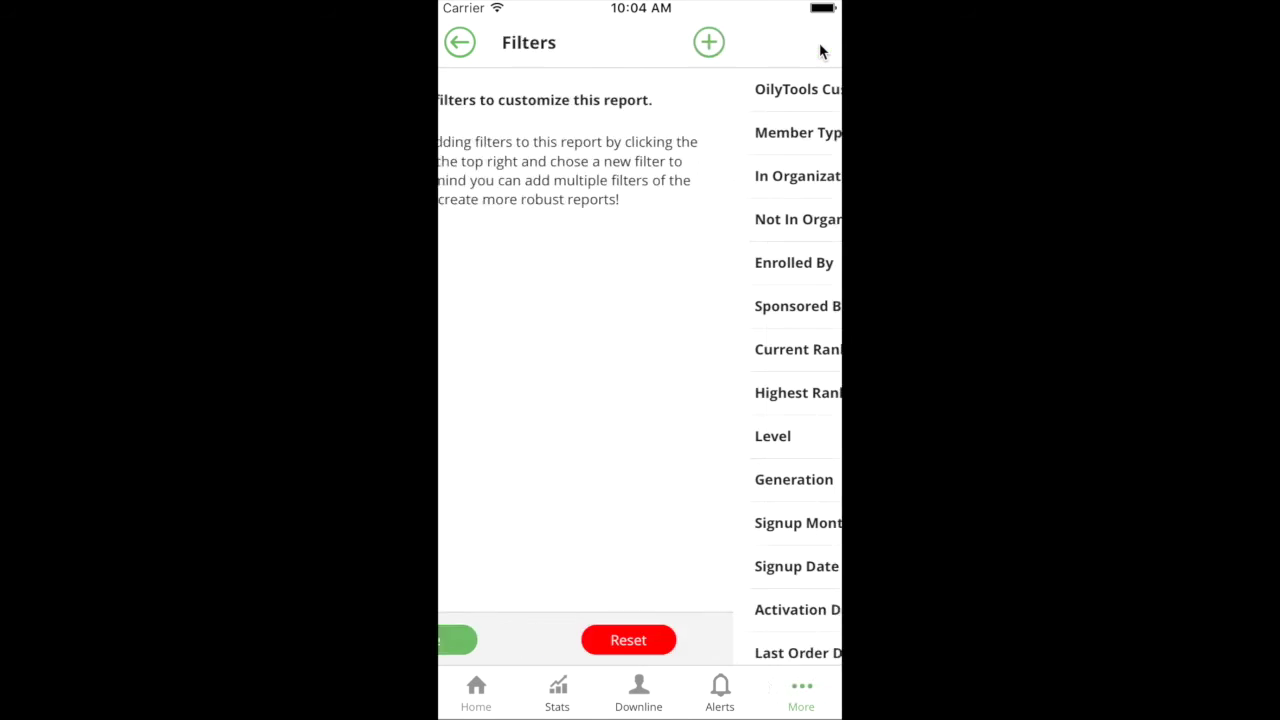
drag(636, 536, 637, 240)
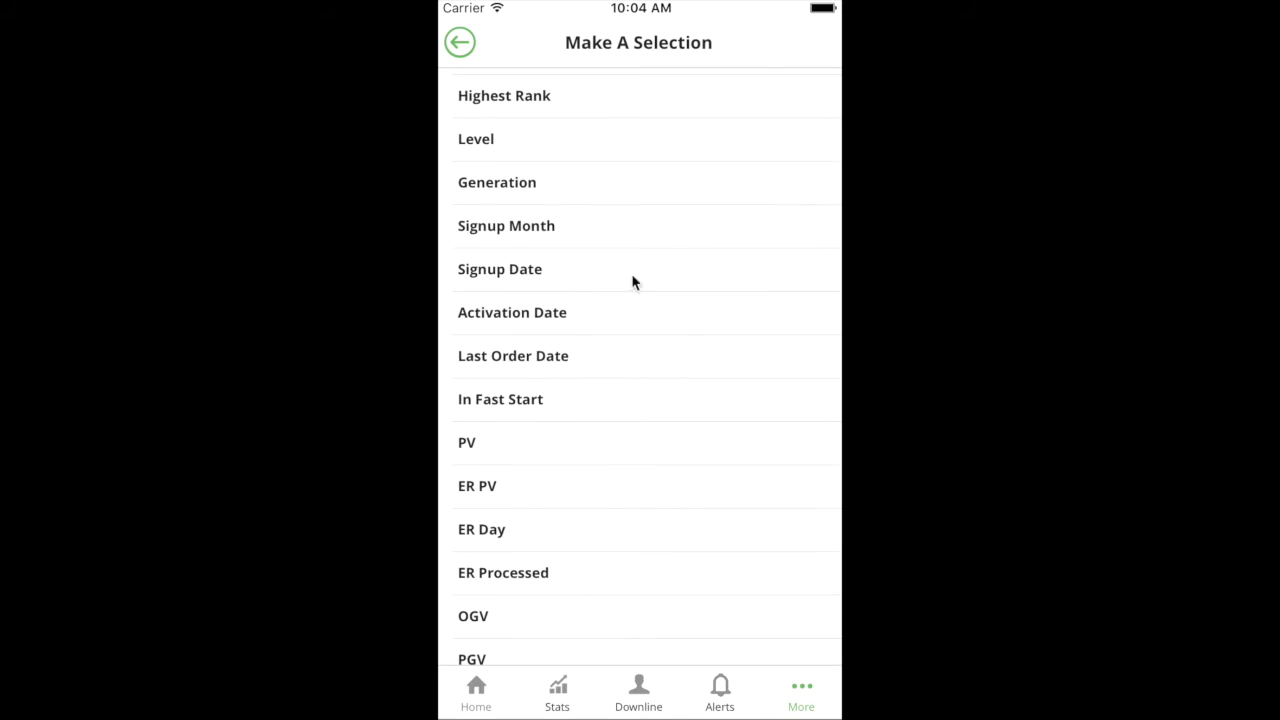
click(600, 446)
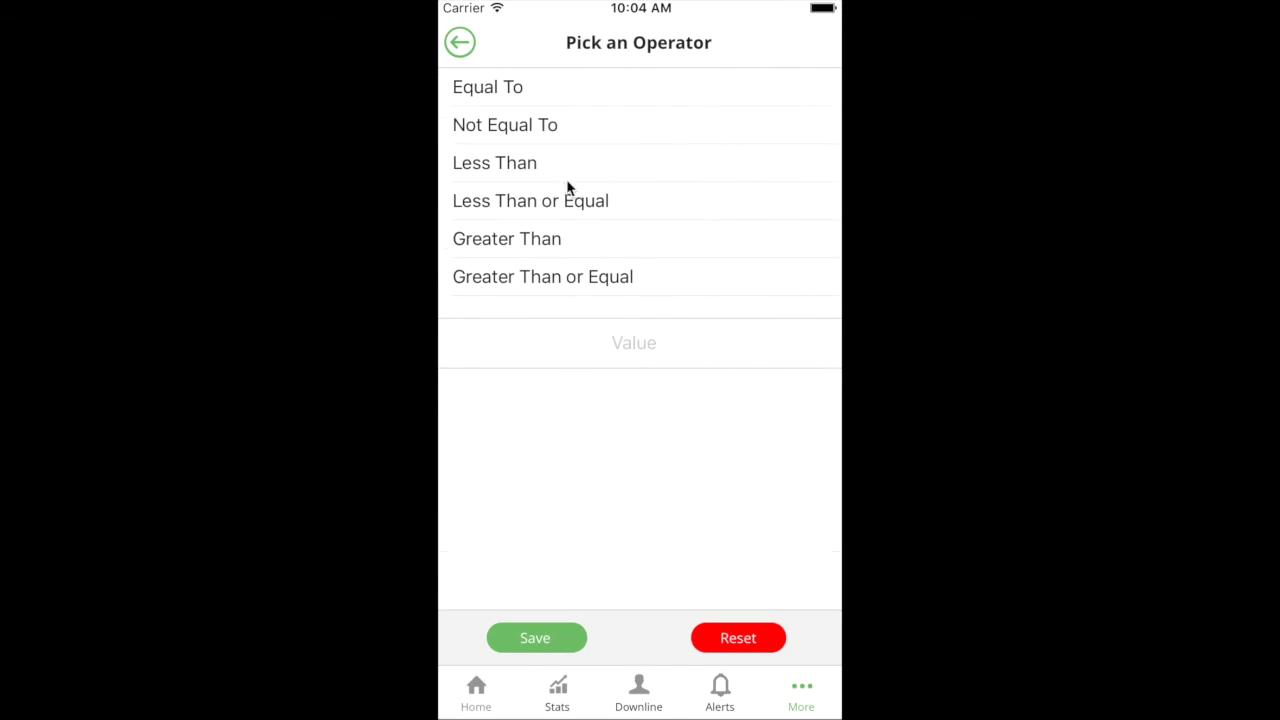
click(569, 236)
click(621, 344)
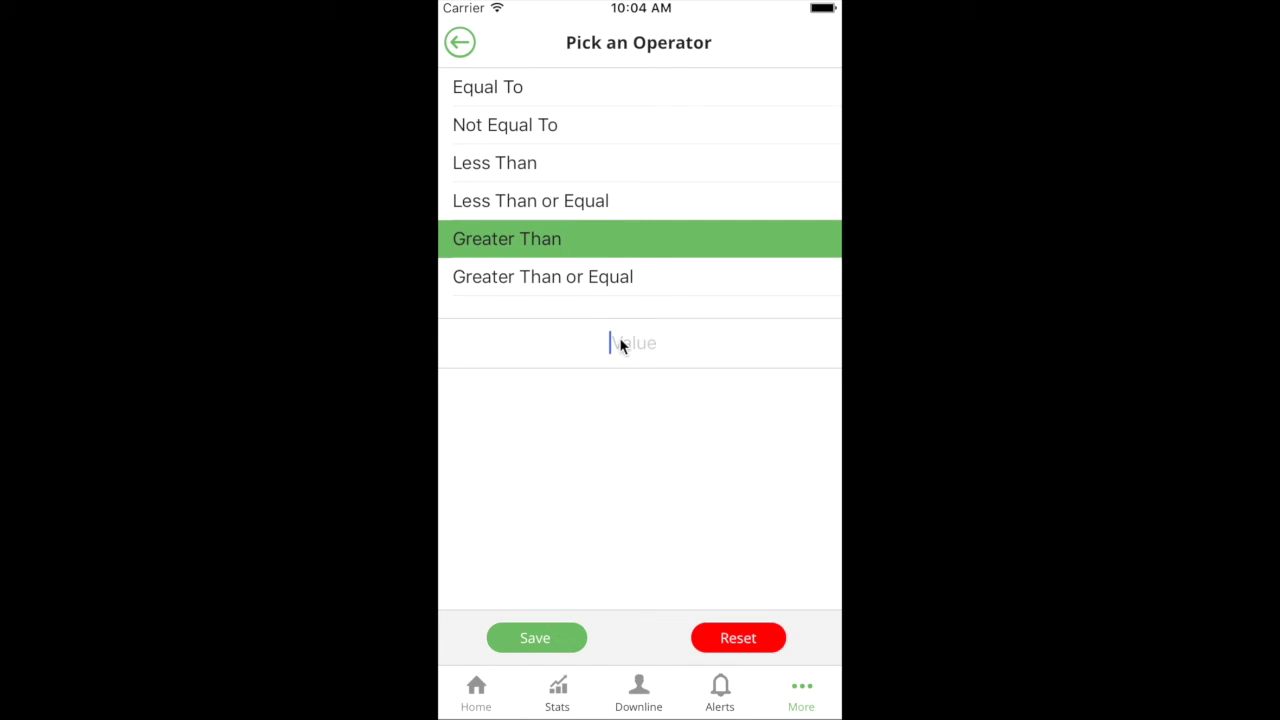
text(190)
click(572, 284)
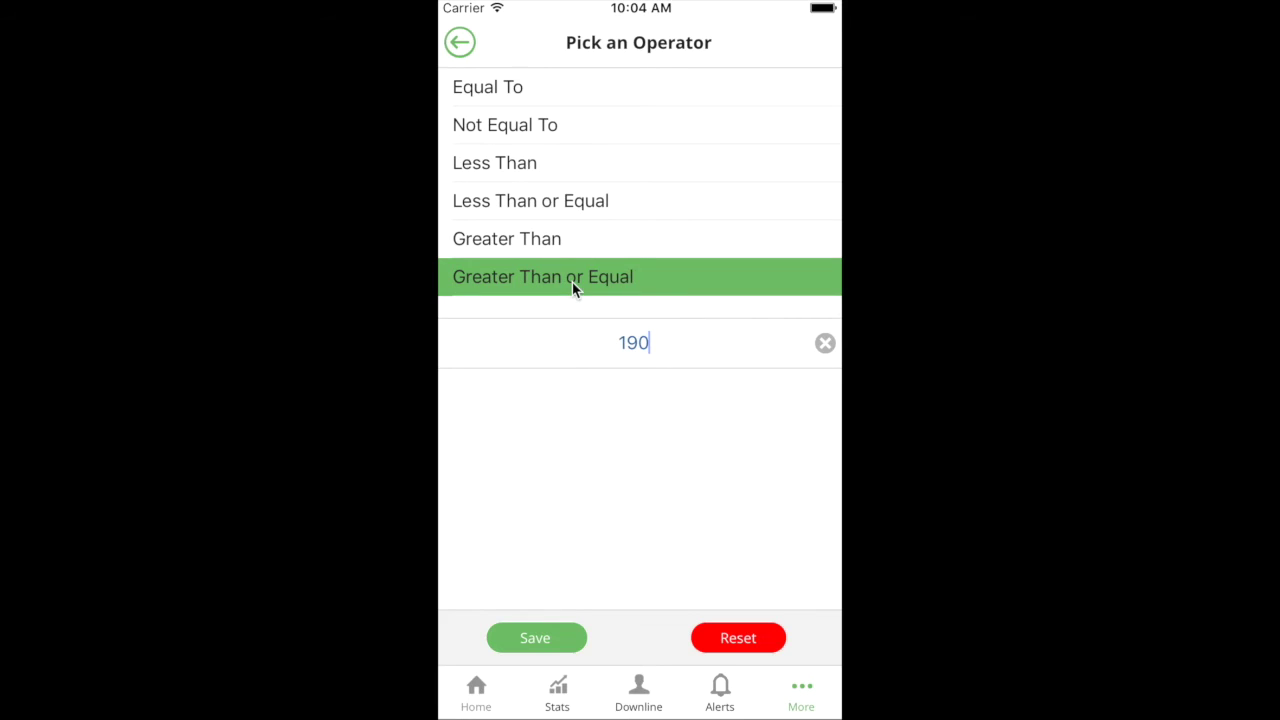
click(561, 640)
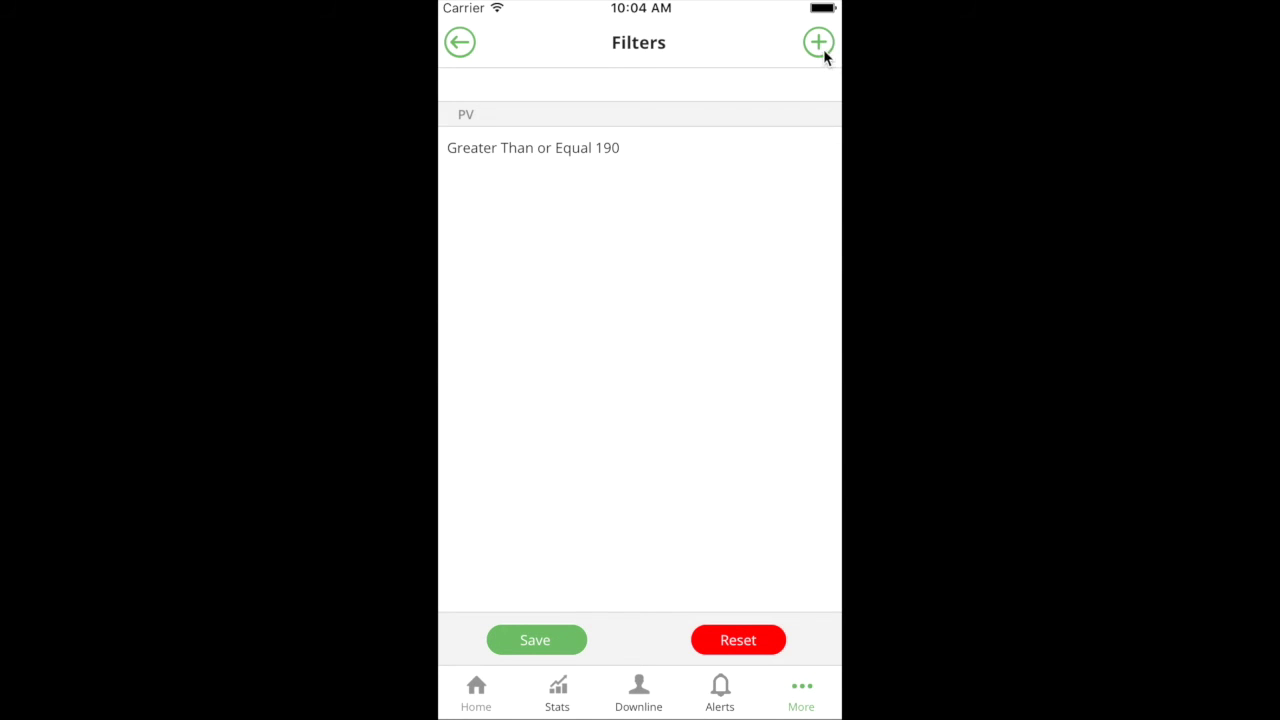
- Add an ER PV Equal To 0 filter and apply both filters to the Custom report
click(821, 45)
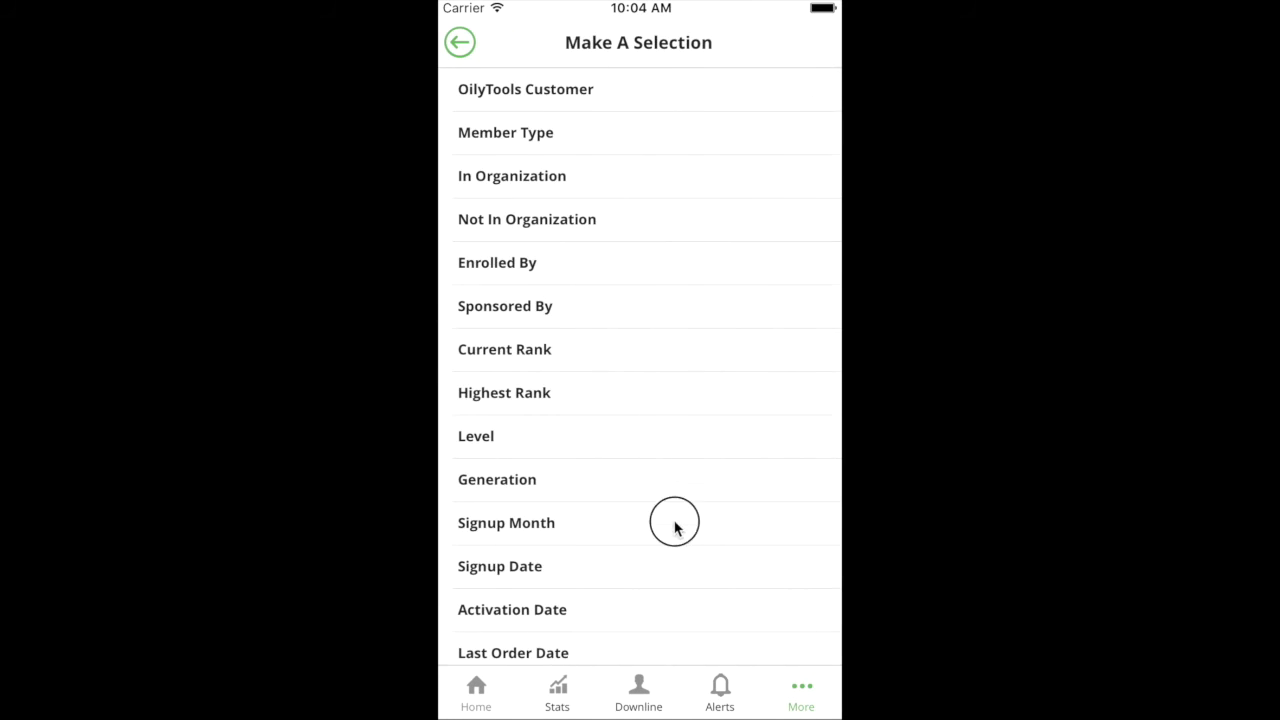
drag(676, 524, 735, 120)
click(619, 390)
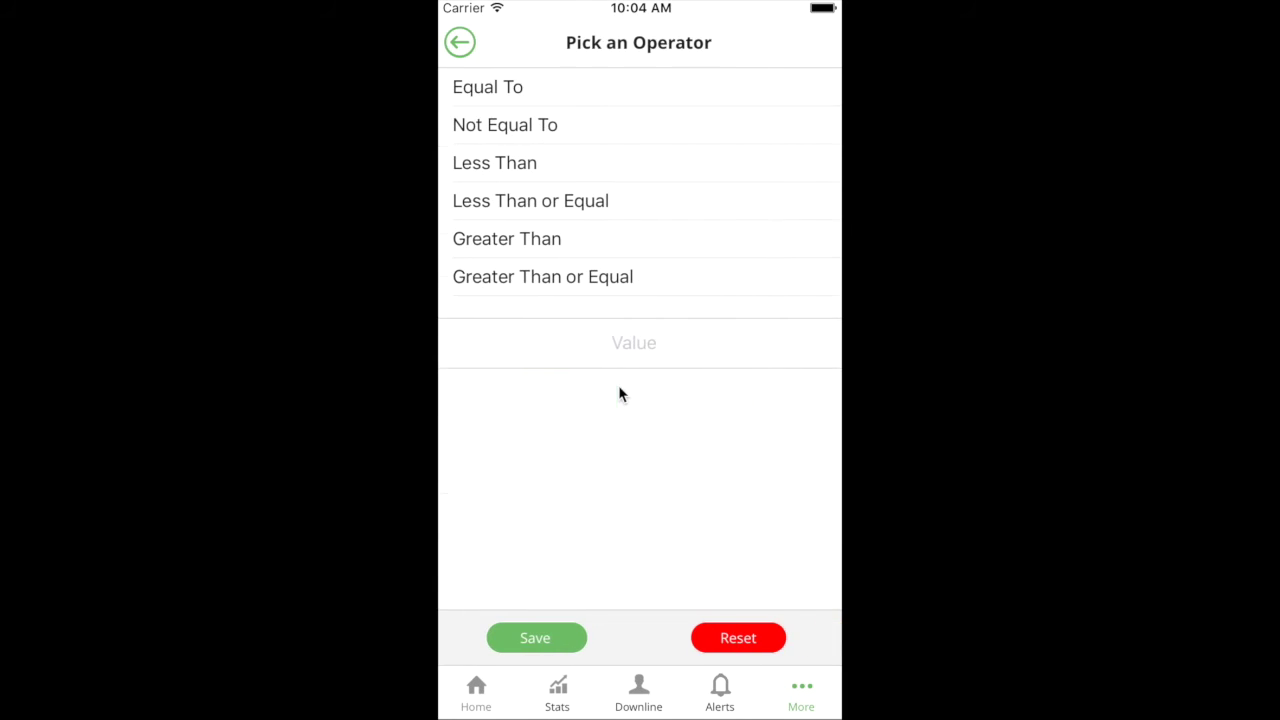
click(562, 90)
click(638, 338)
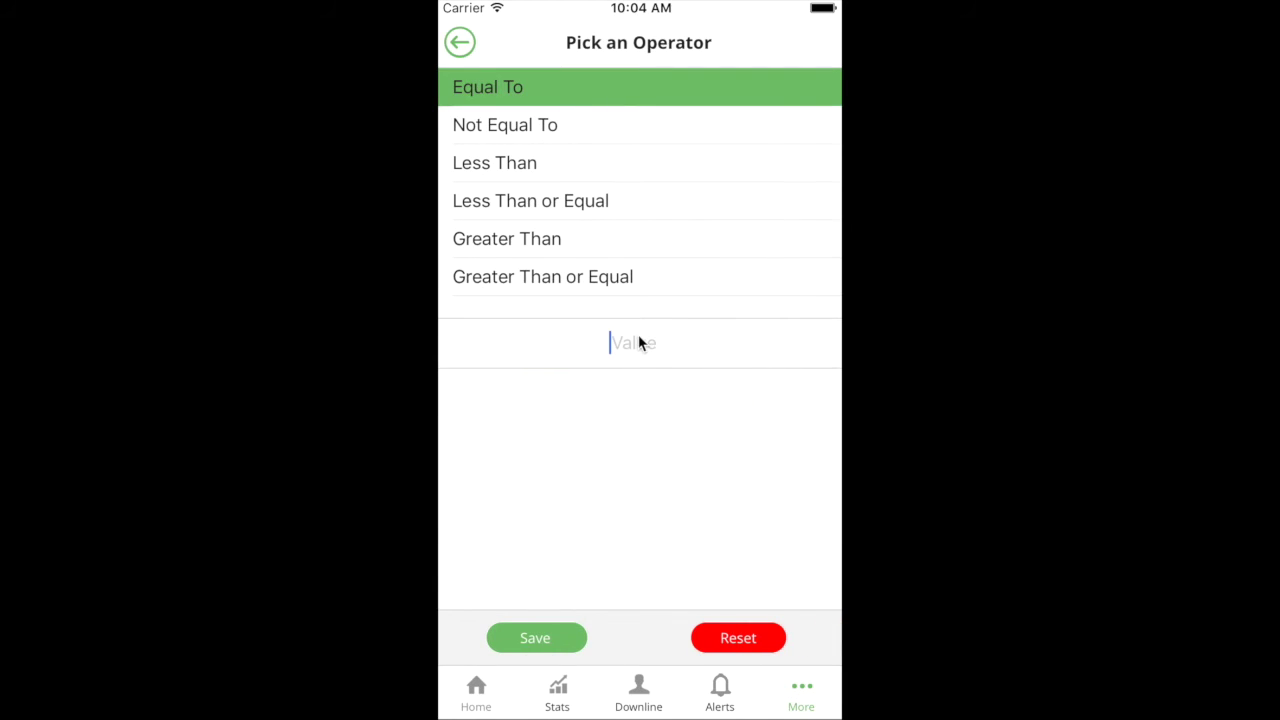
text(0)
click(545, 645)
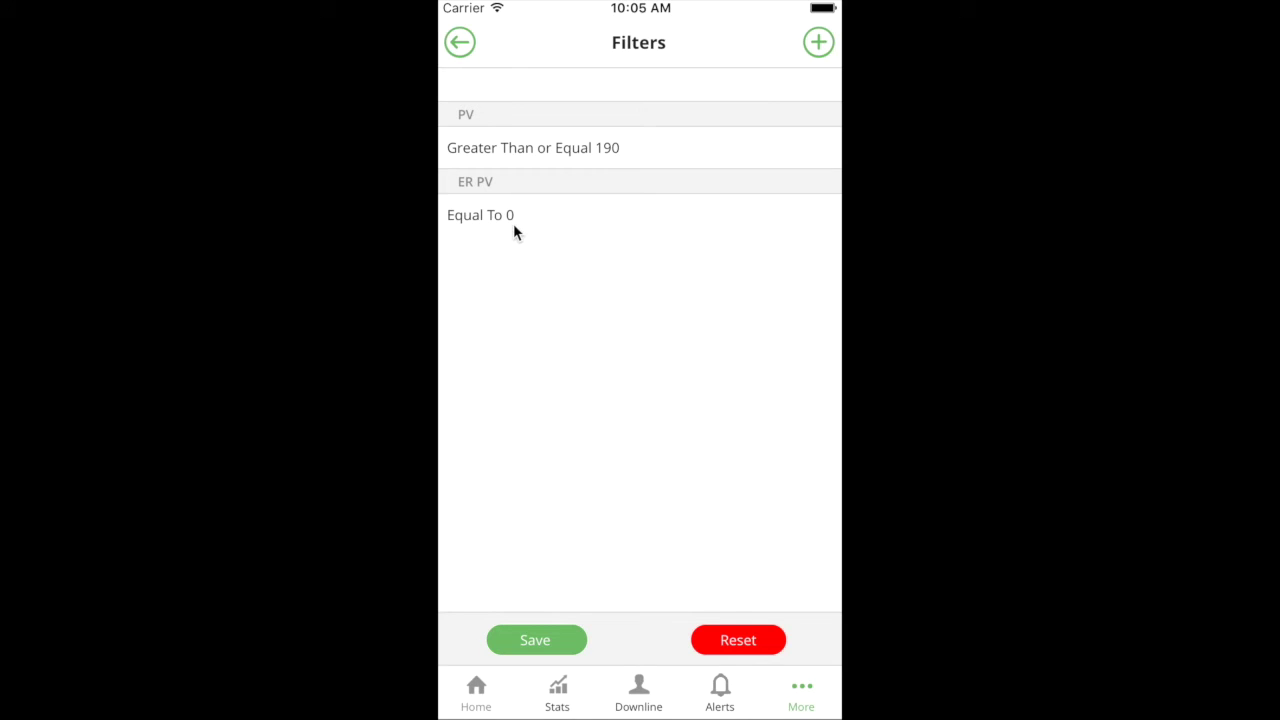
click(537, 632)
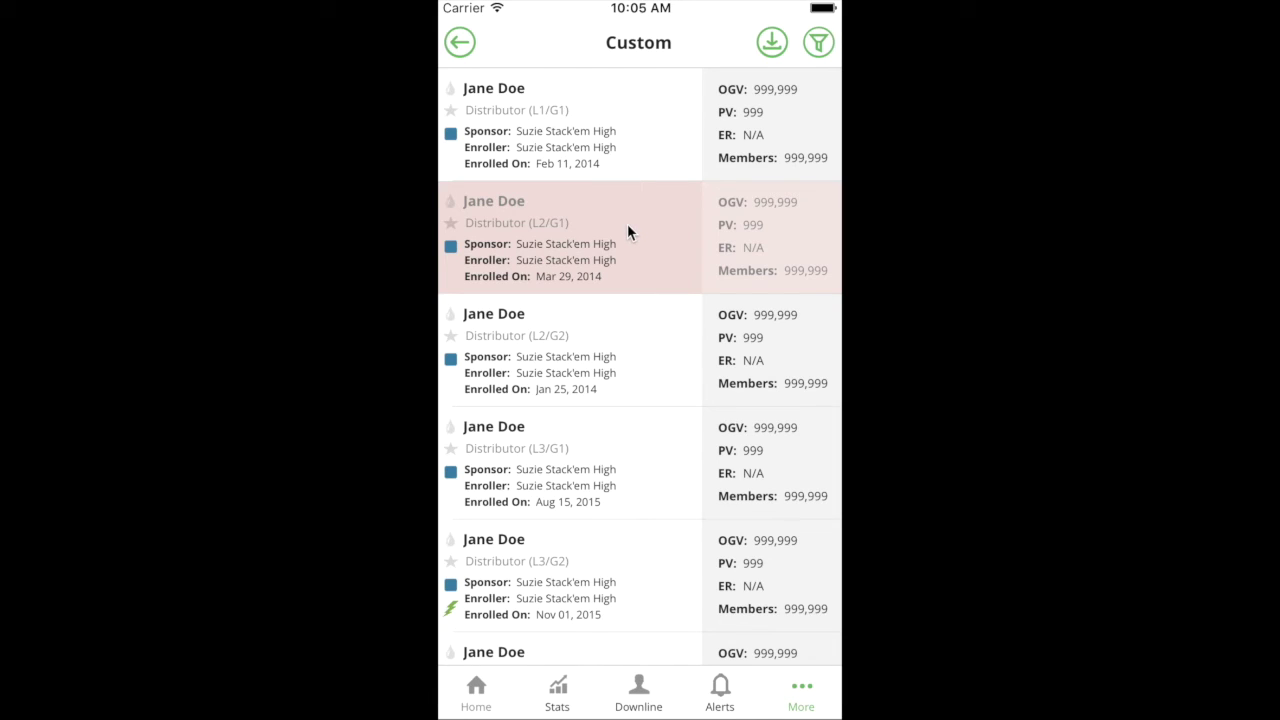
- Reopen the Custom report's Filters page showing the PV ≥ 190 and ER PV = 0 filters
click(820, 45)
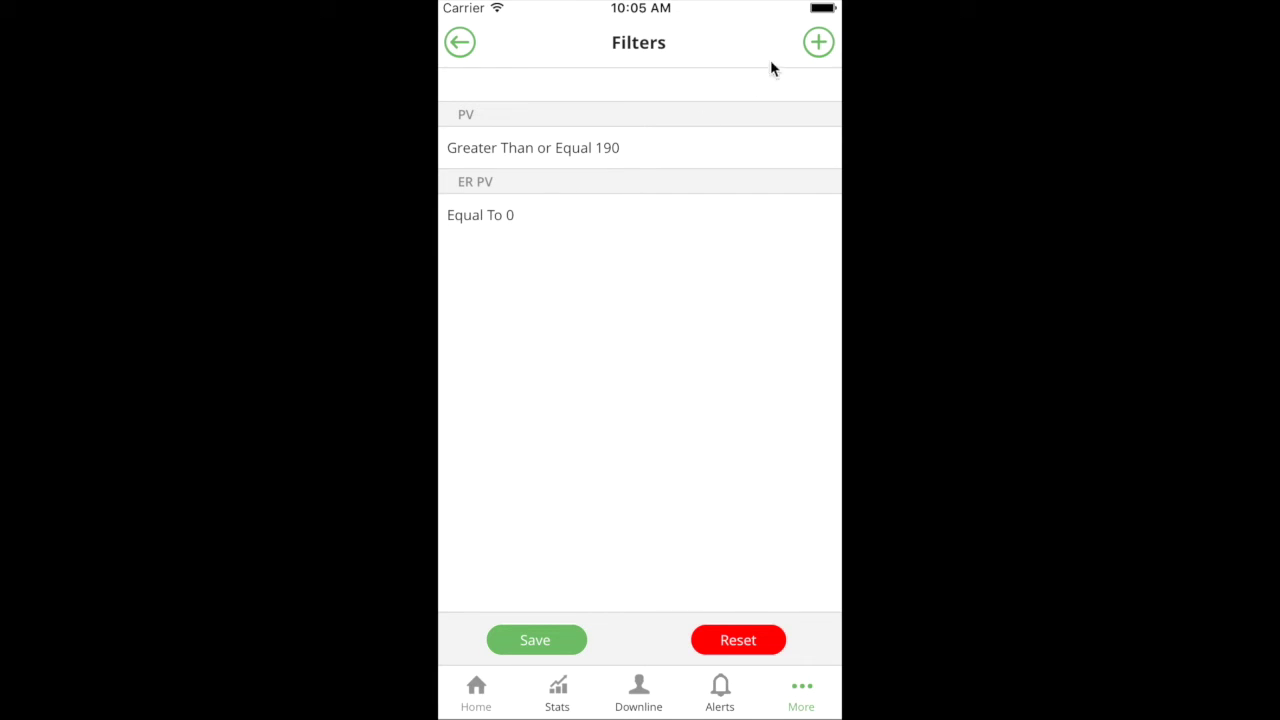
- Add a Member Type filter set to Member, apply all three filters, and browse the filtered list
click(819, 46)
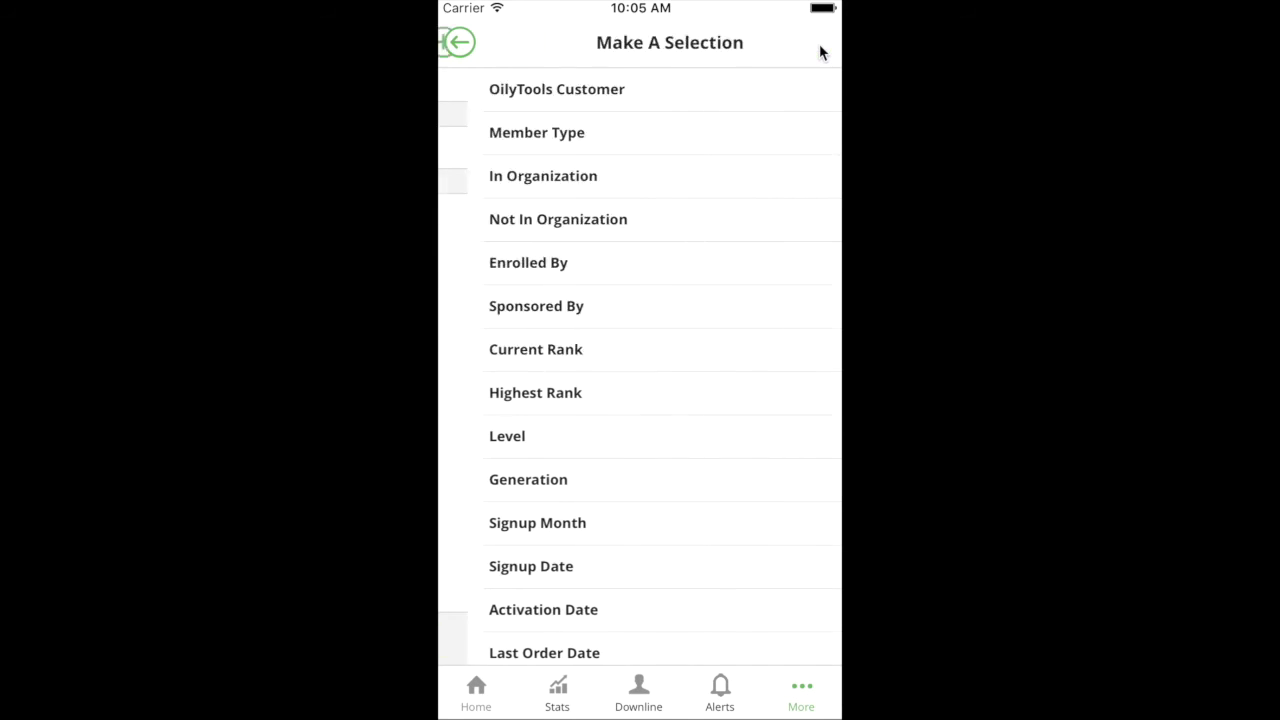
click(595, 138)
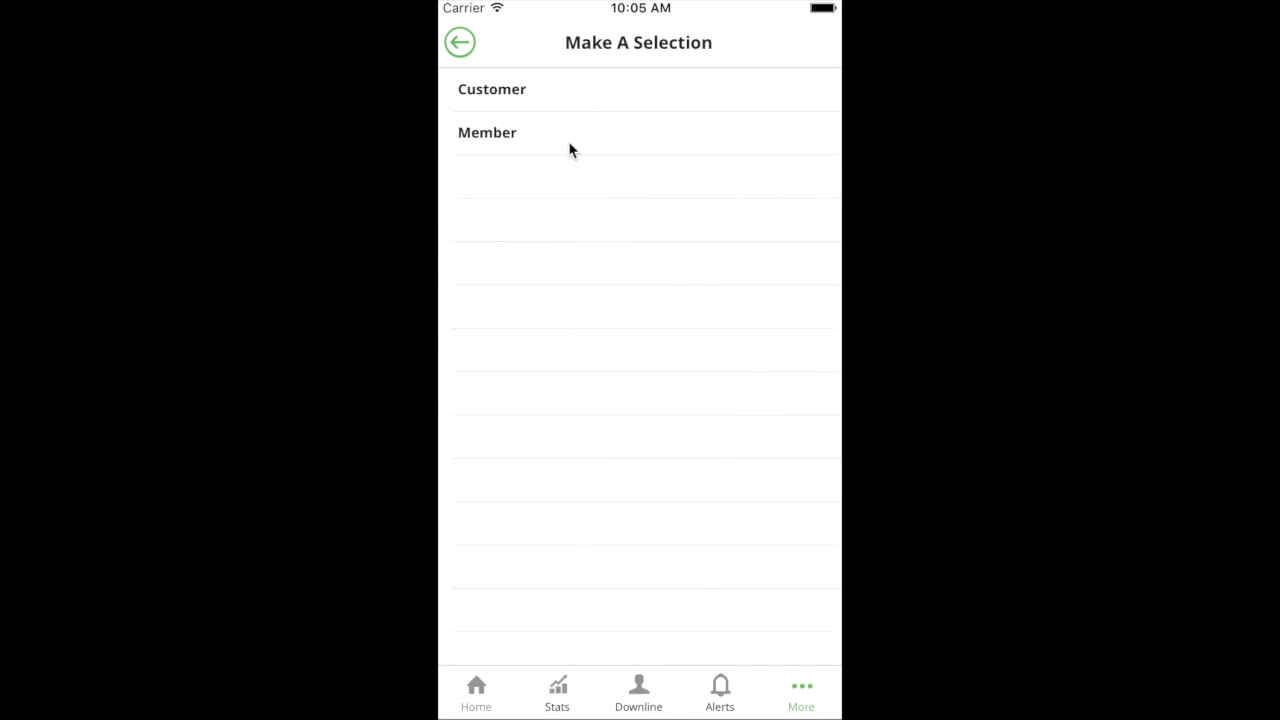
click(570, 145)
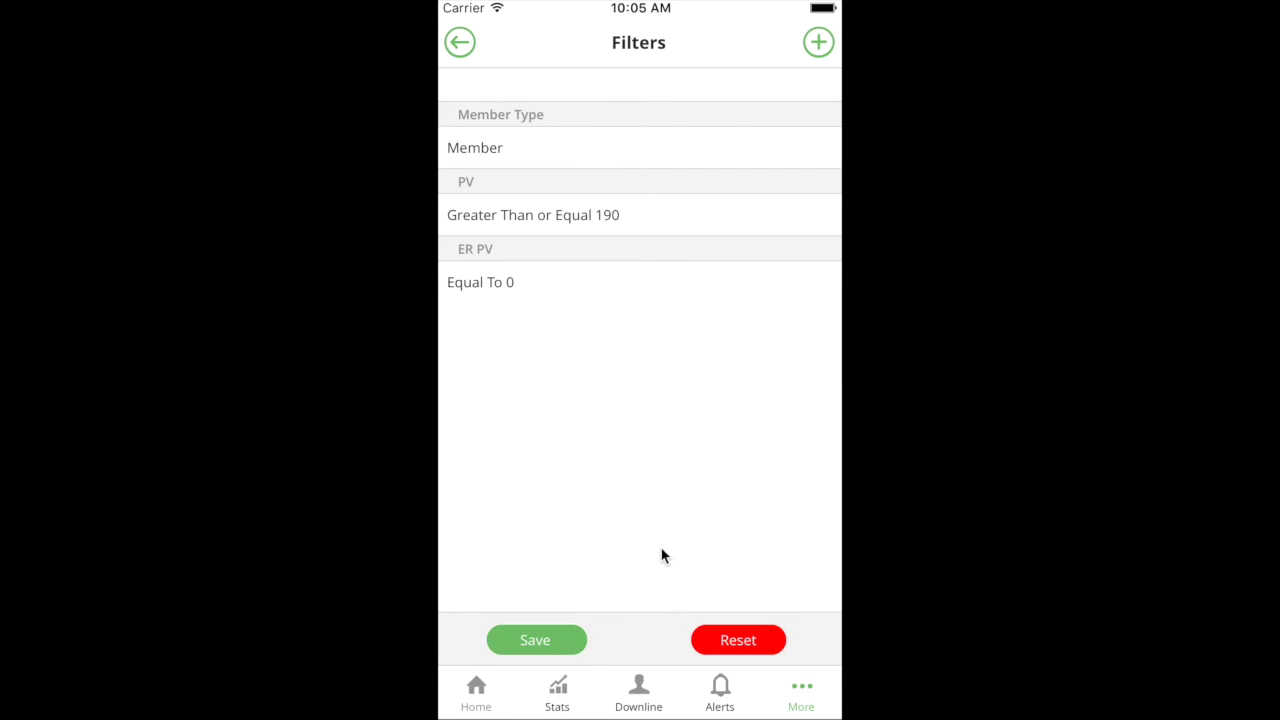
click(570, 648)
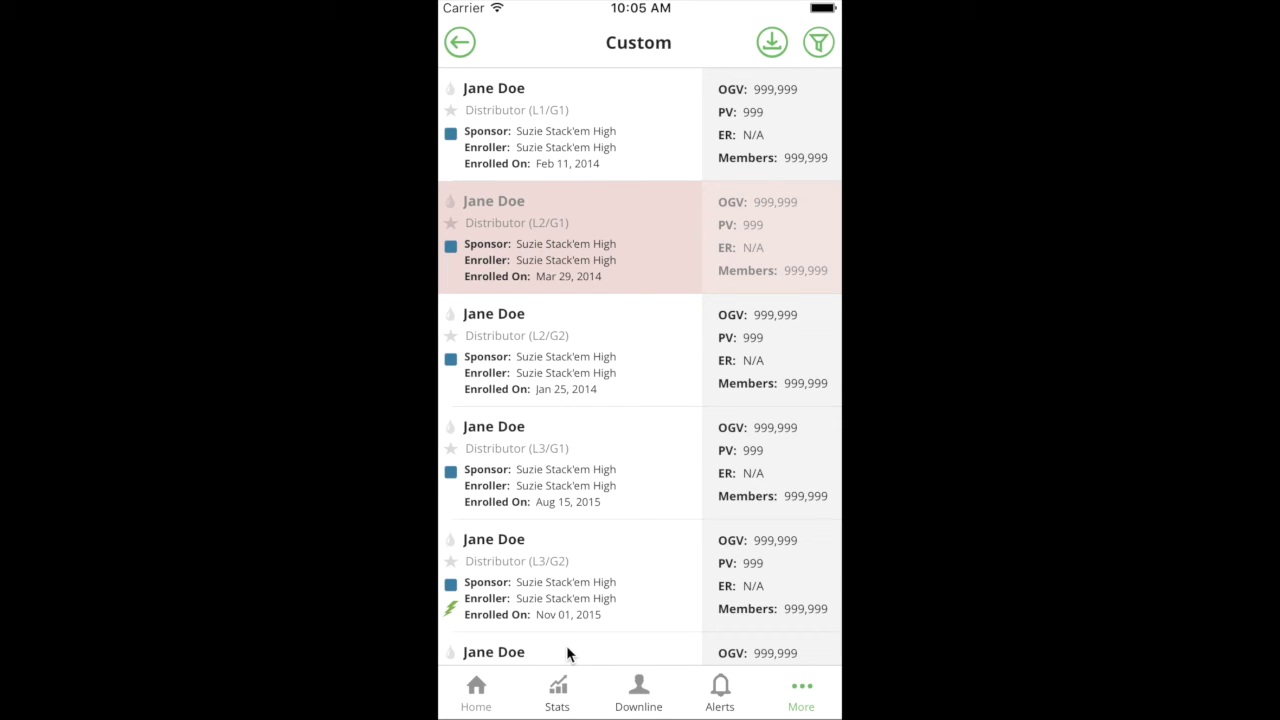
drag(580, 437, 597, 26)
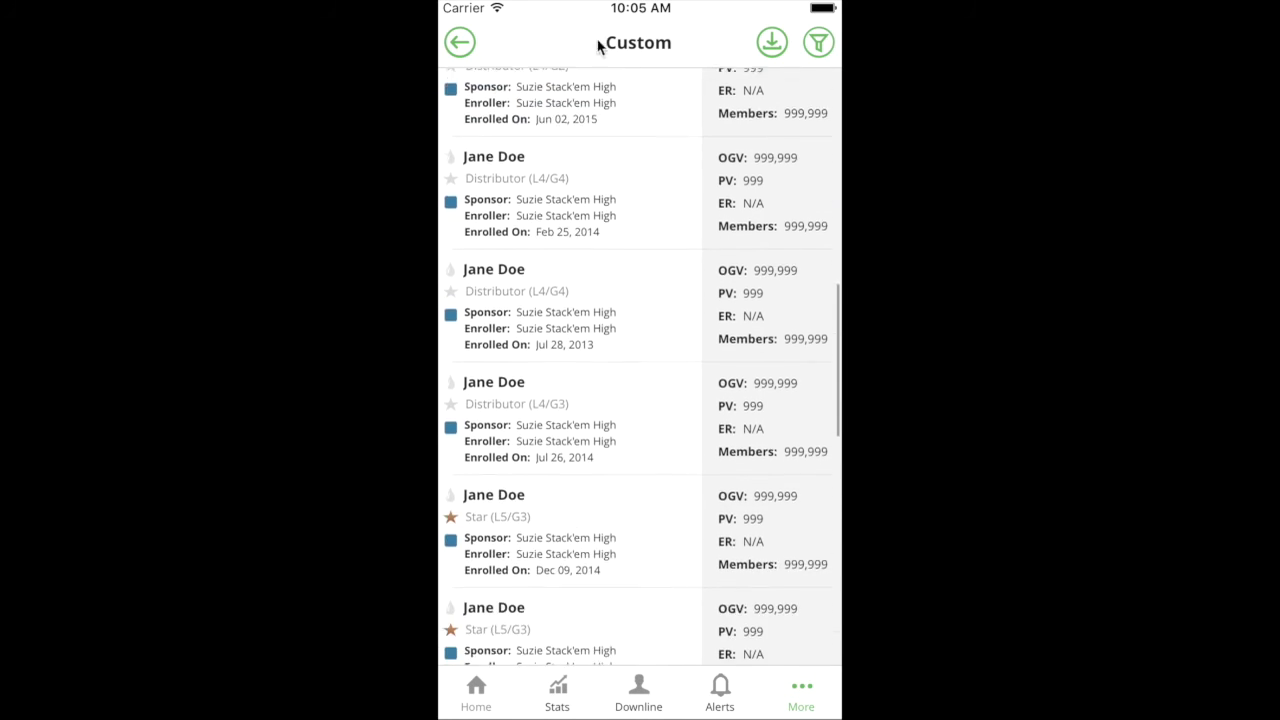
drag(673, 162, 663, 677)
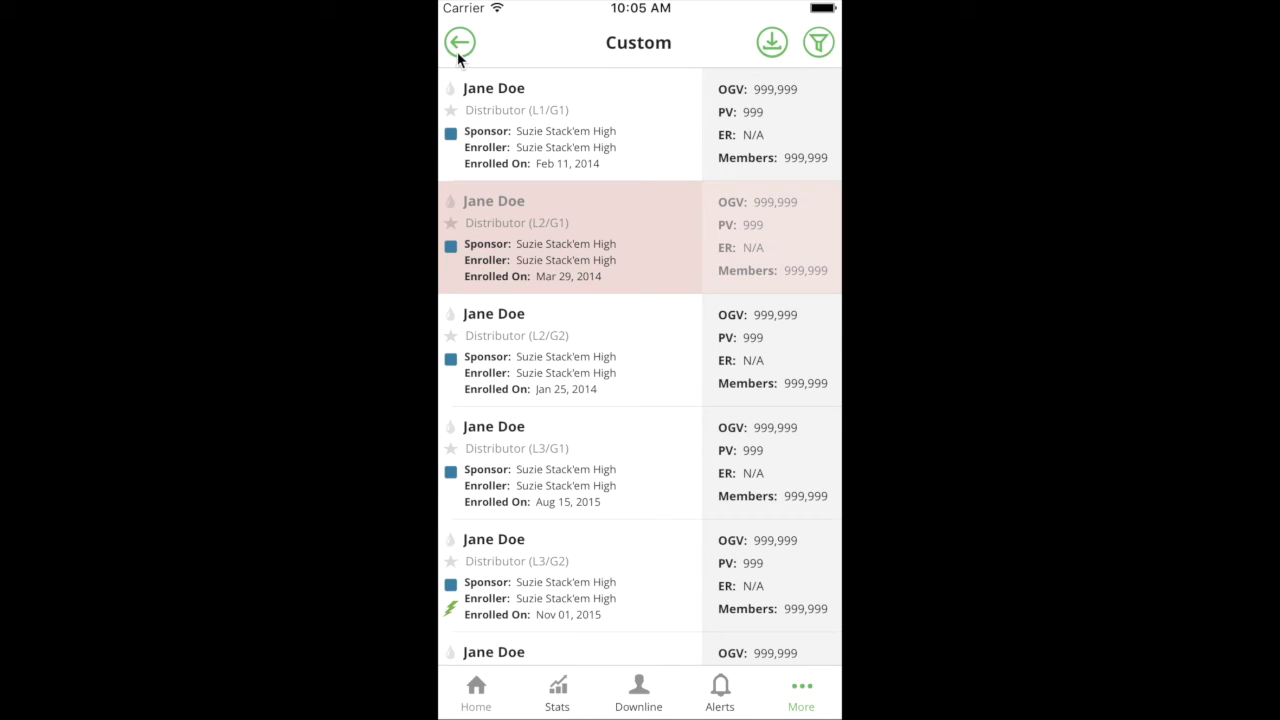
drag(457, 51, 565, 58)
click(772, 40)
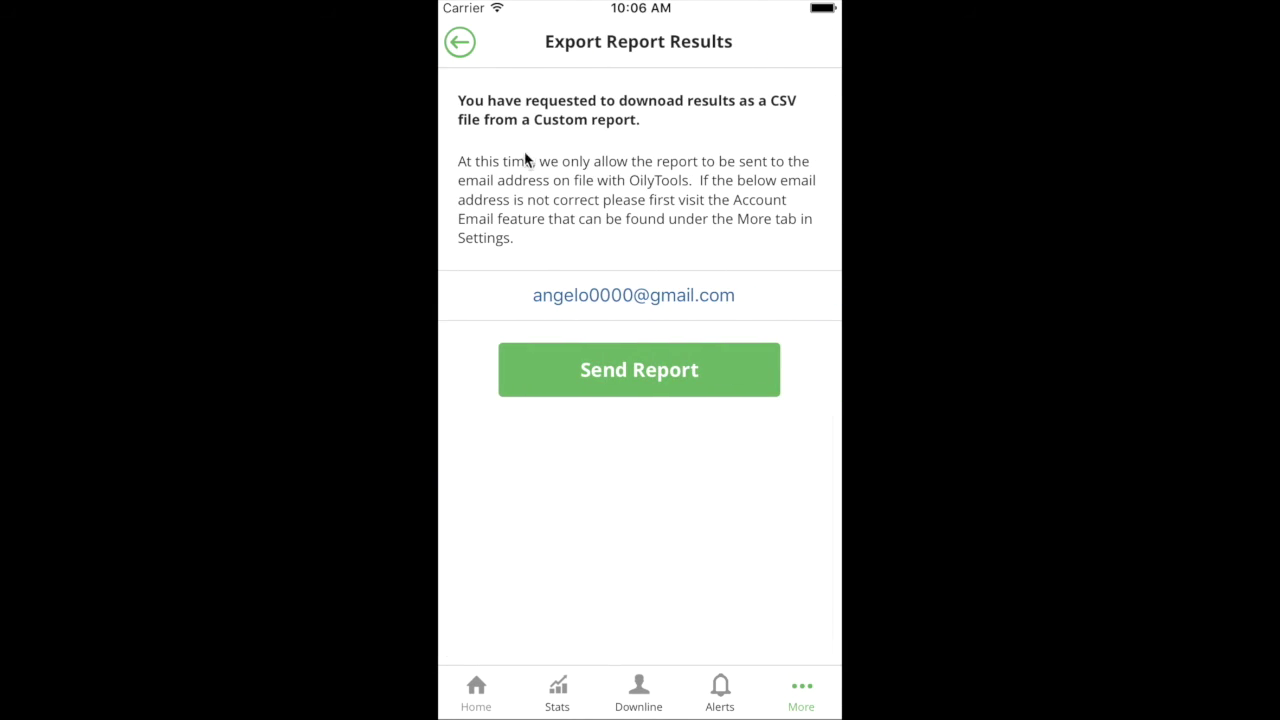
click(460, 42)
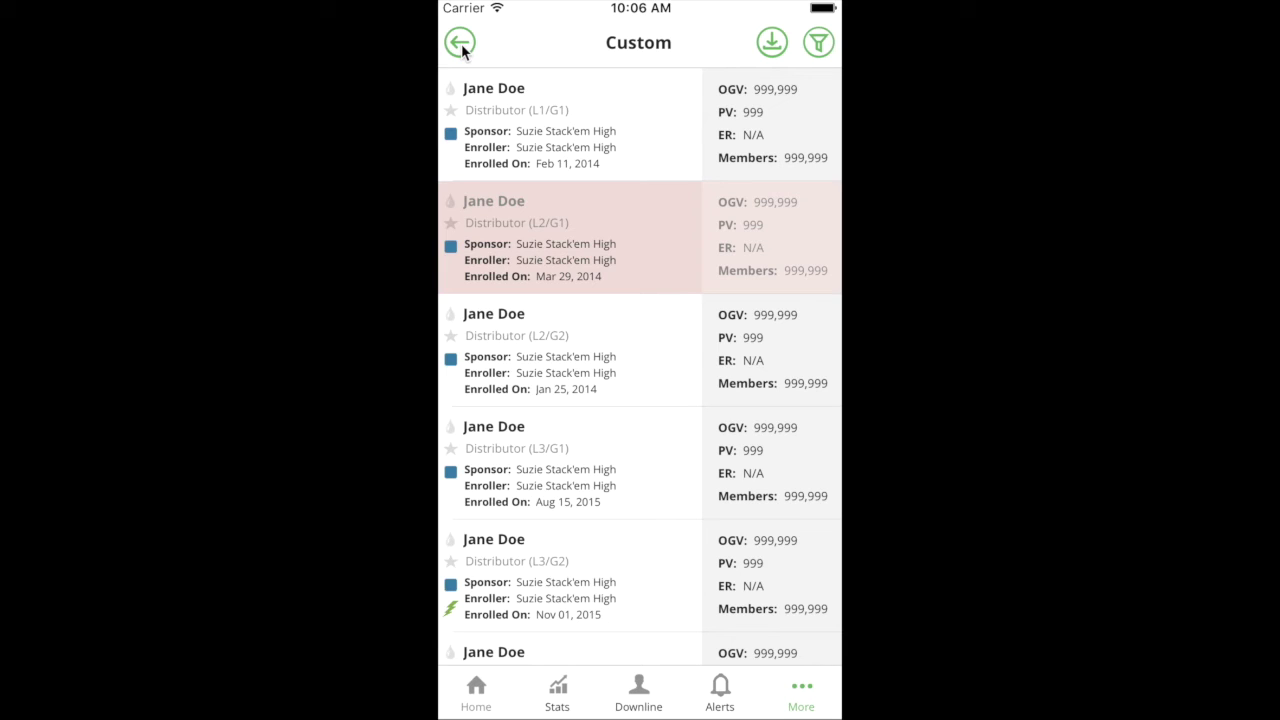
click(460, 43)
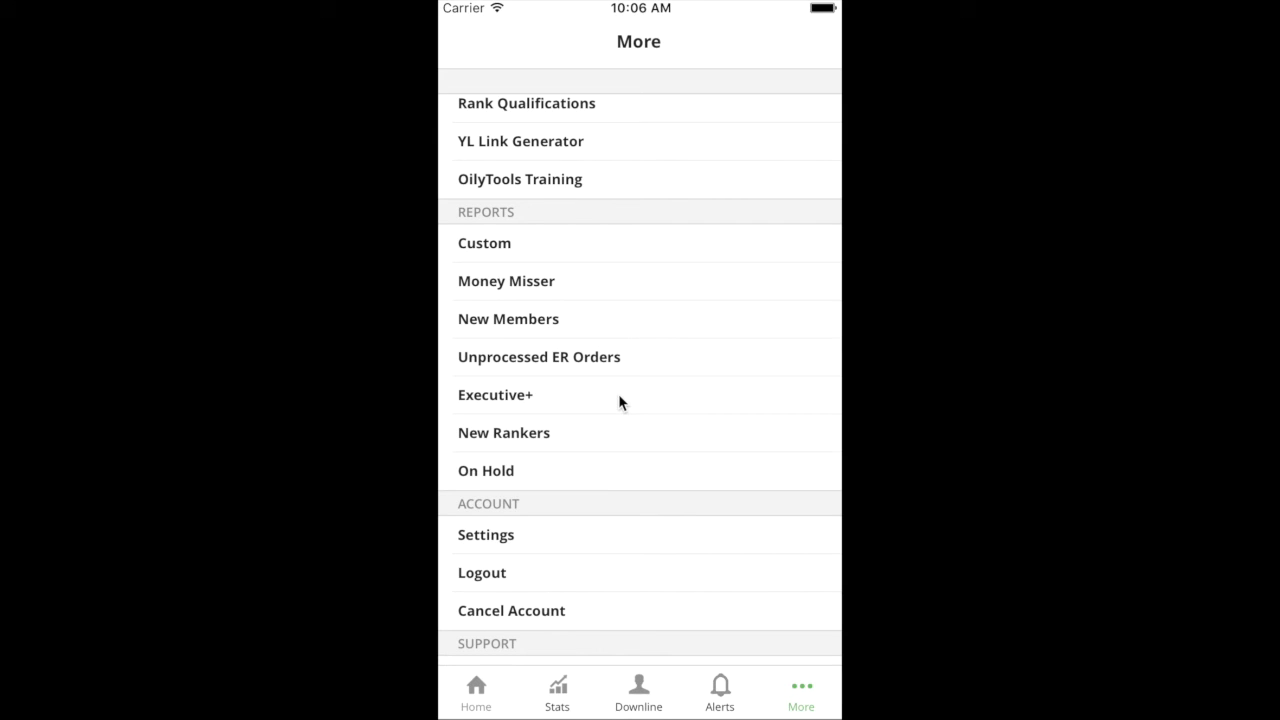
- Open the New Rankers report from the Reports section of the More menu
click(521, 444)
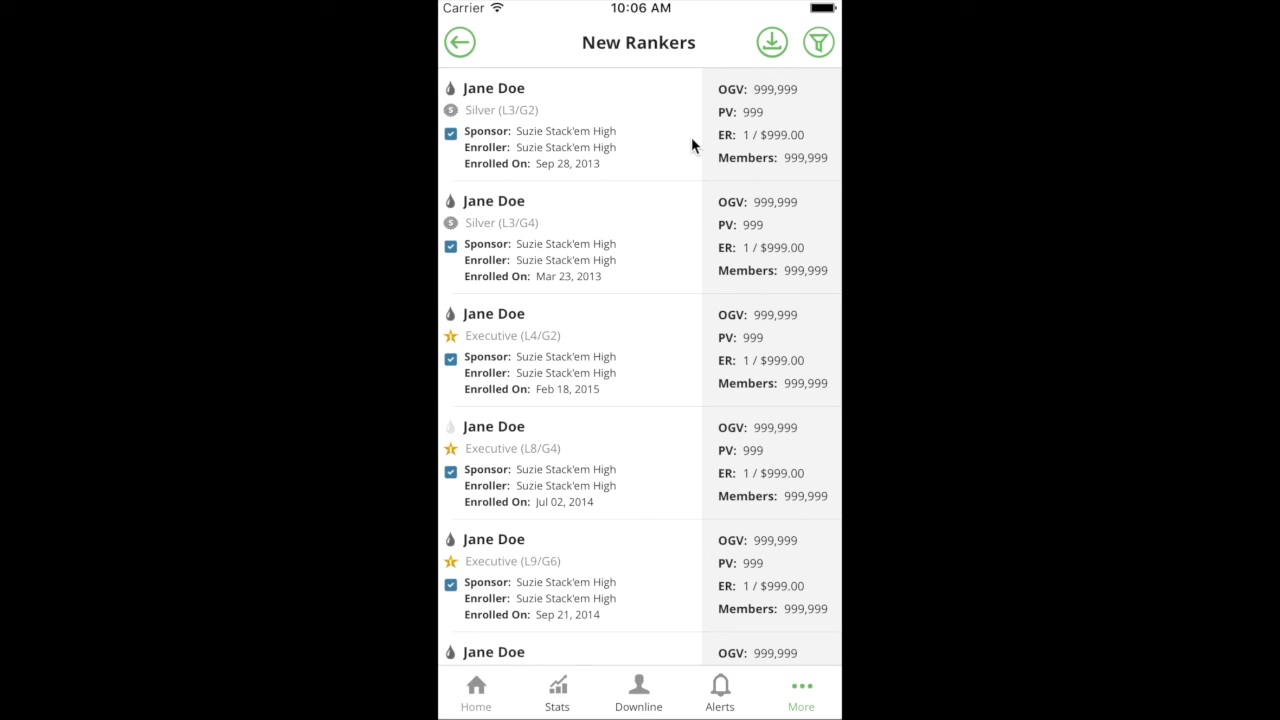
- Add a Level Less Than or Equal 5 filter and apply it to New Rankers
click(822, 48)
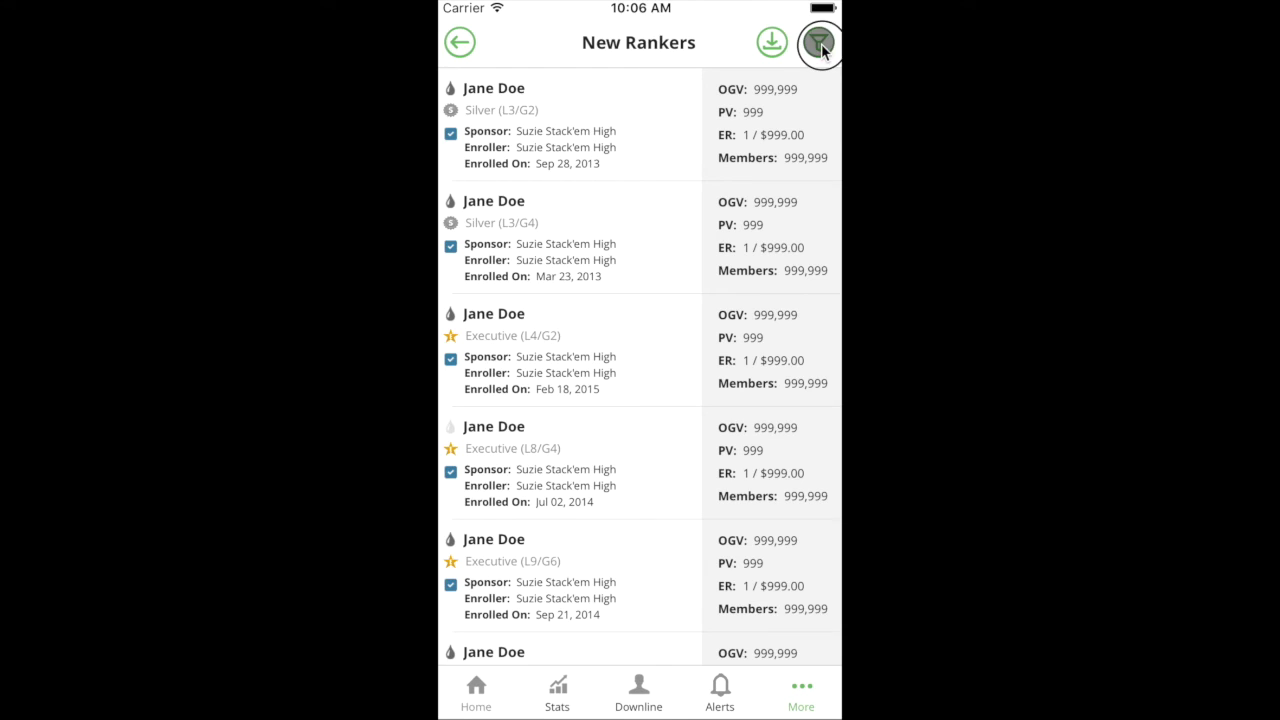
click(820, 44)
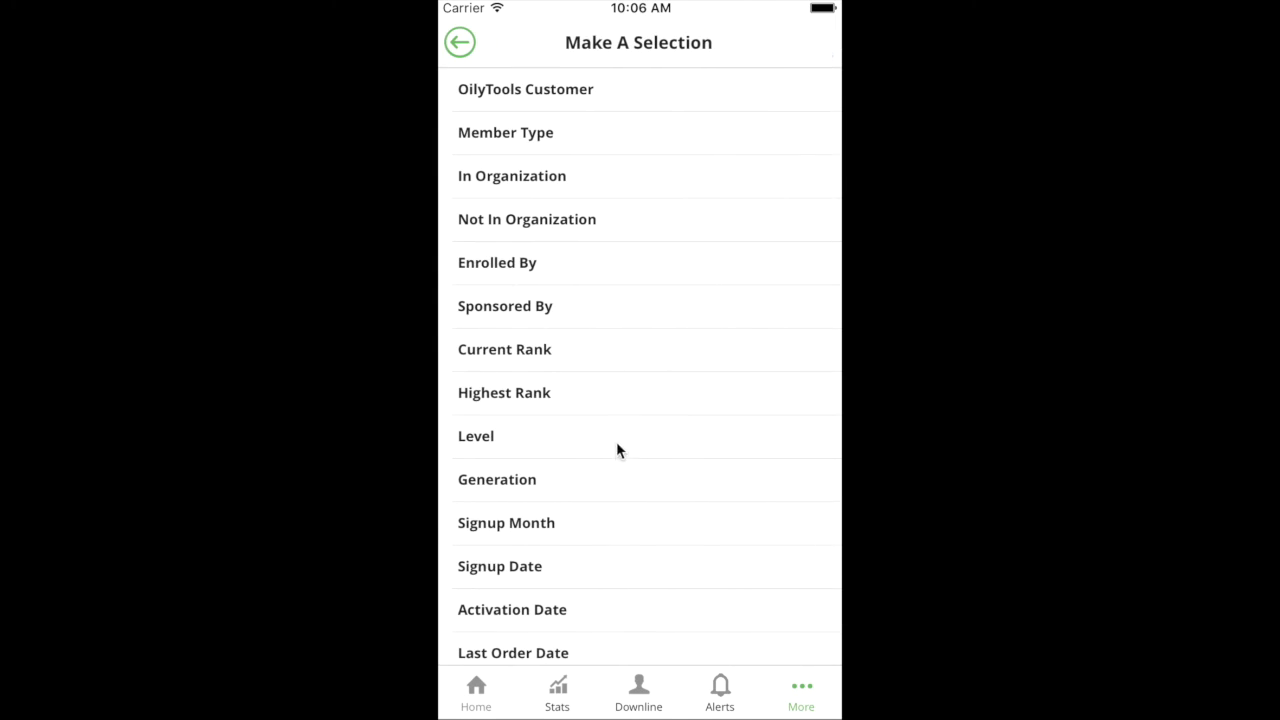
click(611, 436)
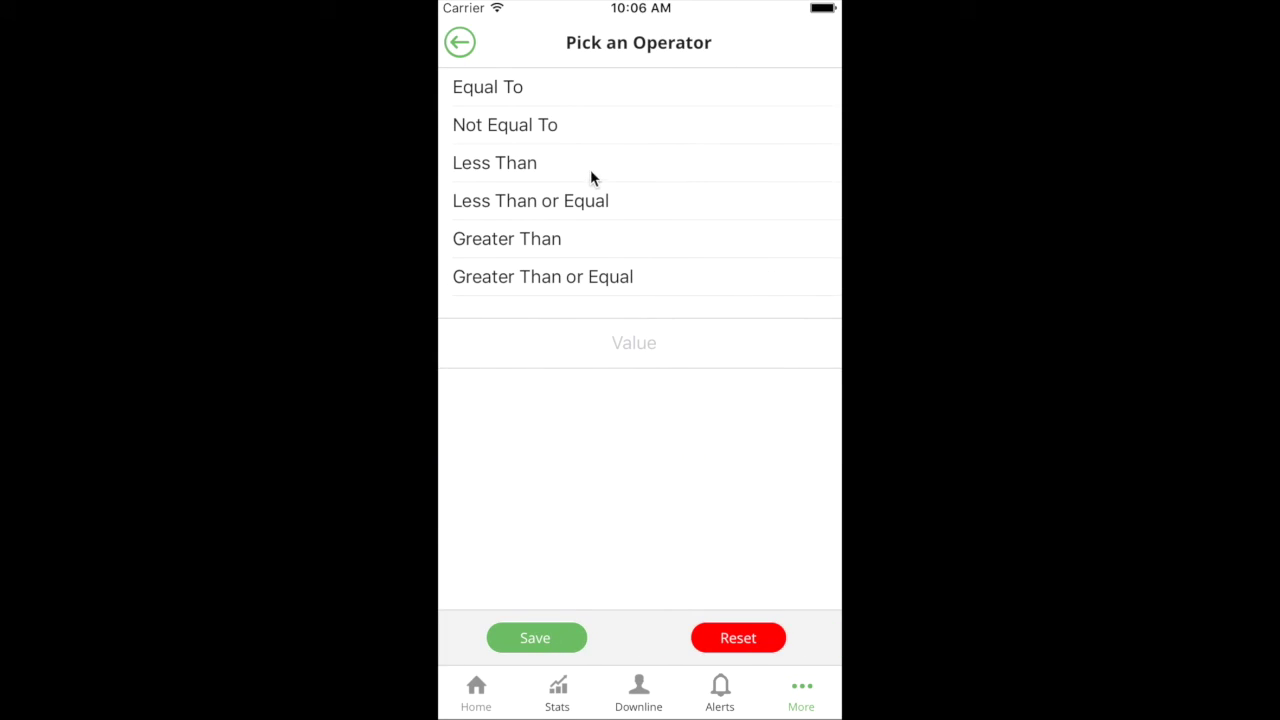
click(586, 203)
click(644, 343)
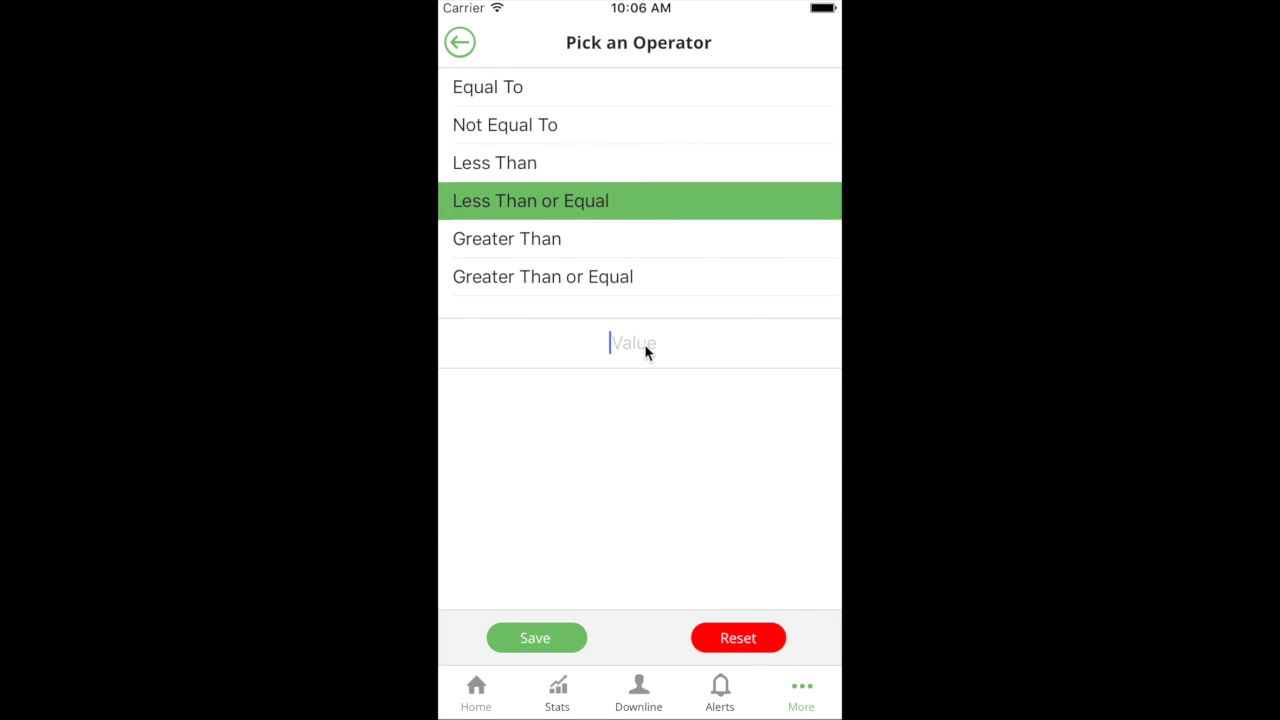
text(5)
click(545, 639)
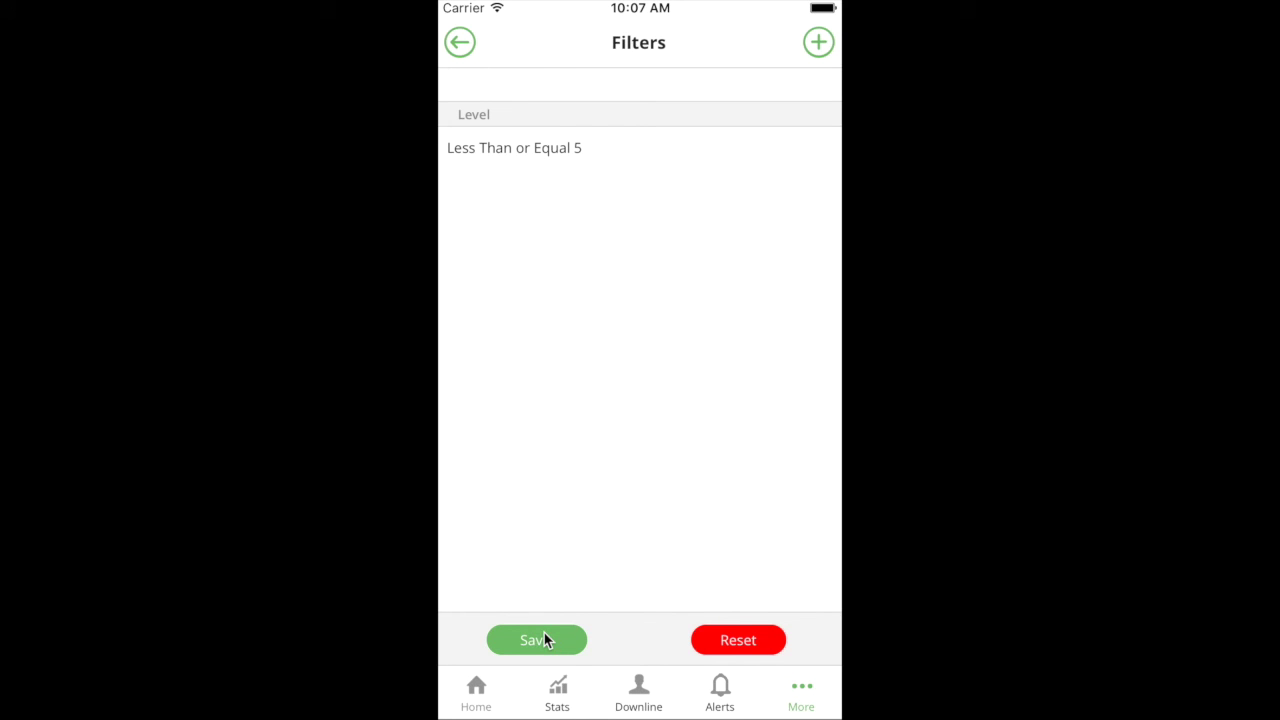
click(544, 640)
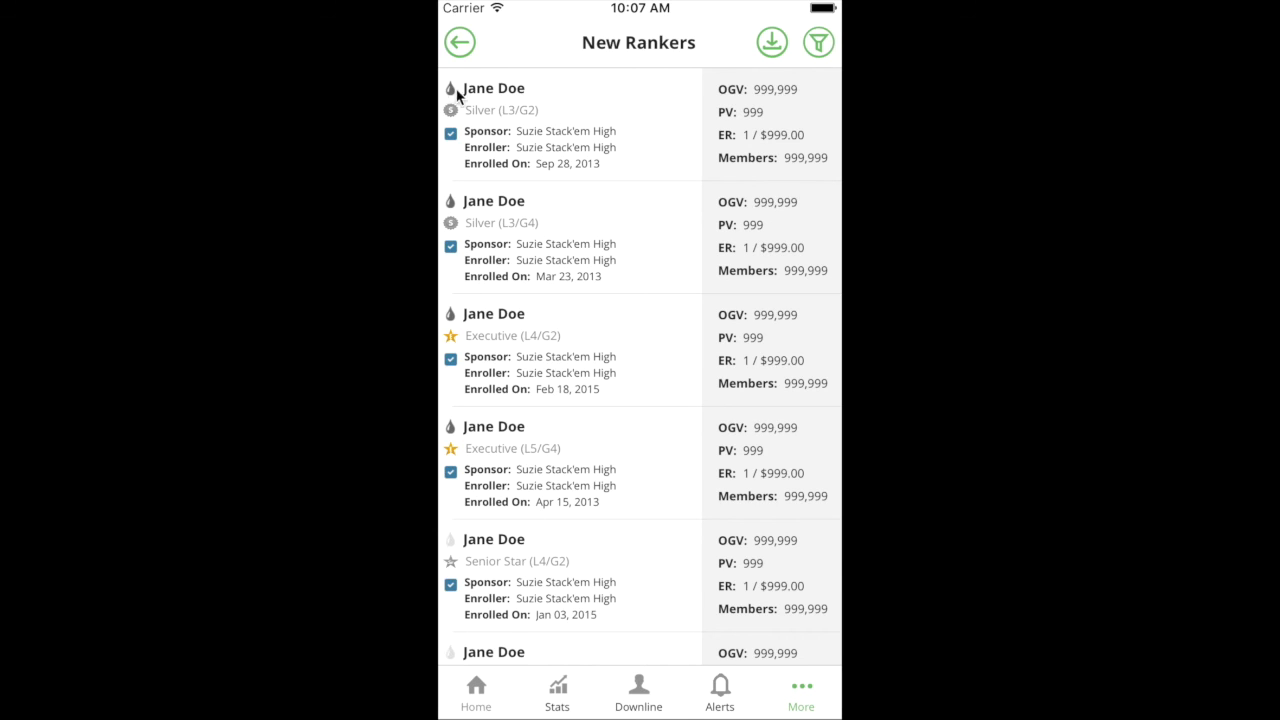
- Return to the reports list and reopen the Custom report
click(460, 44)
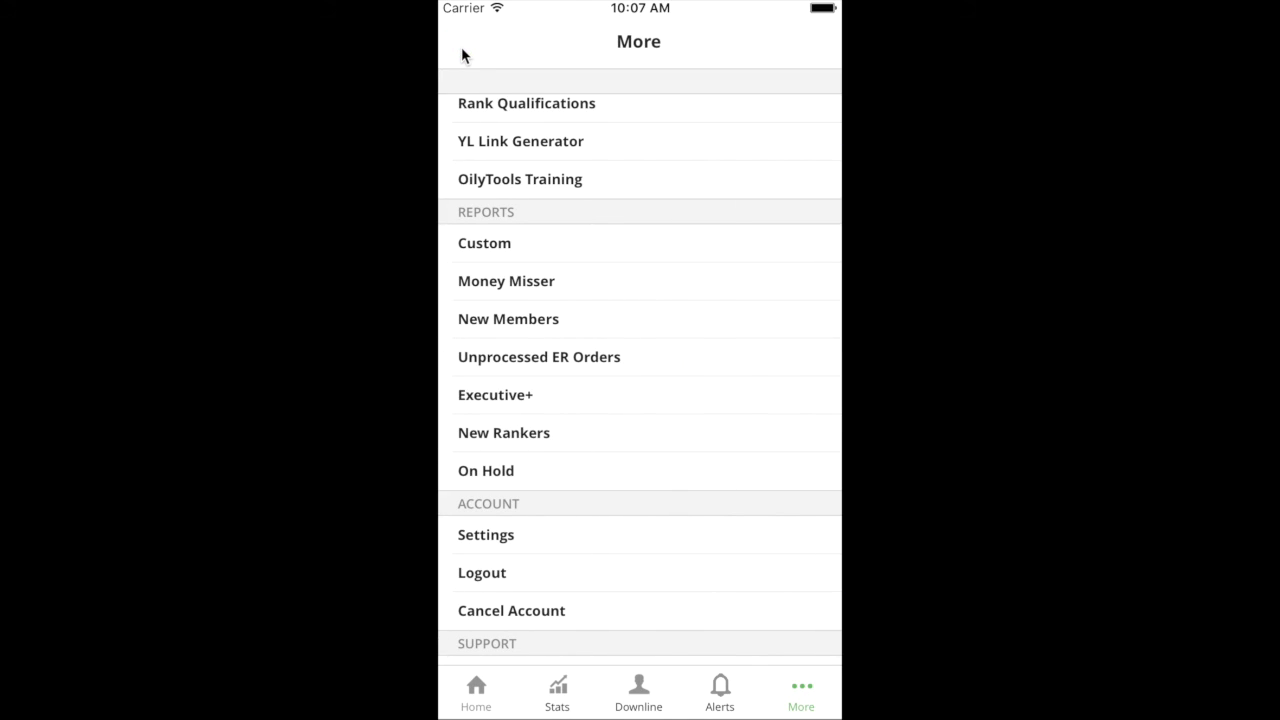
click(496, 243)
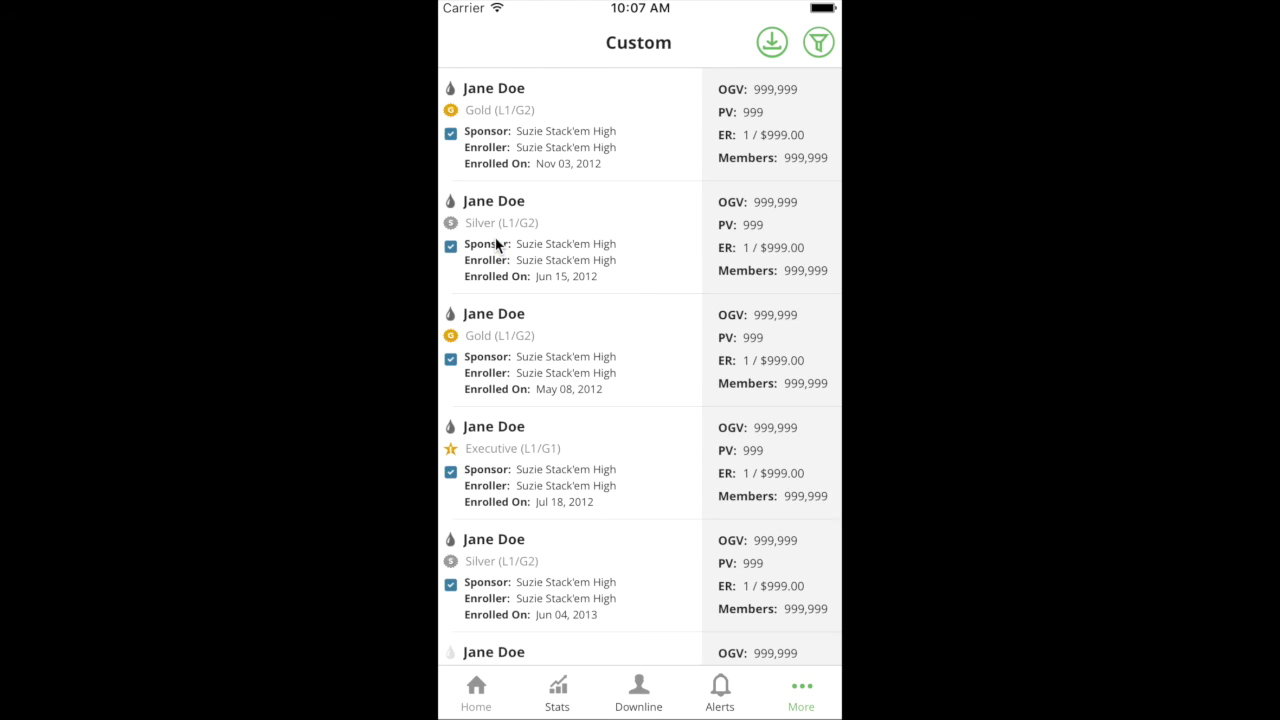